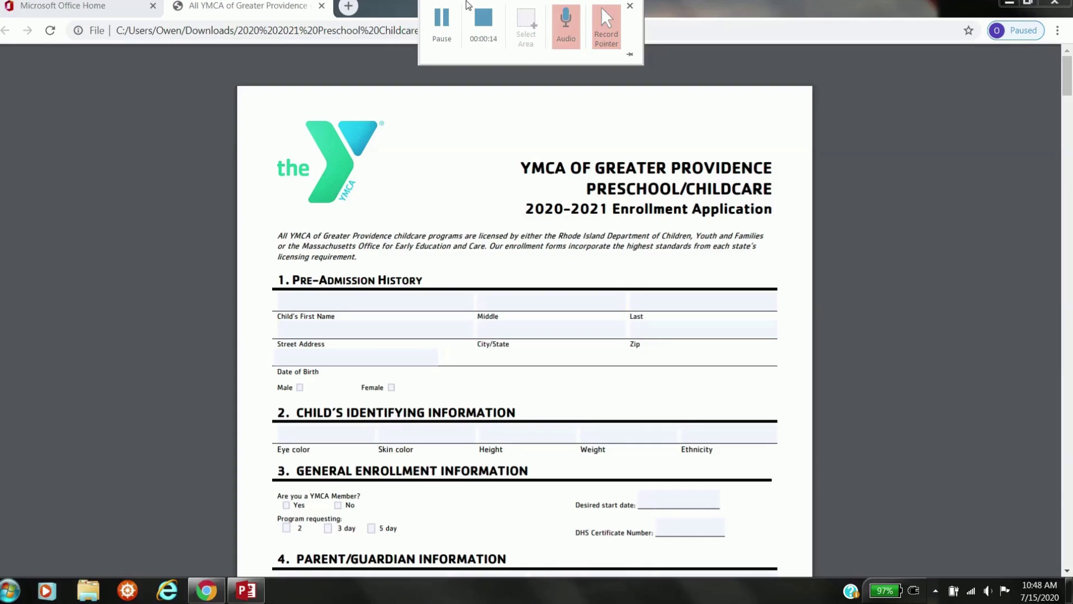
- Minimise the browser to the desktop, then restore the YMCA form window
{"action": "left_click", "coordinate": [1009, 3]}
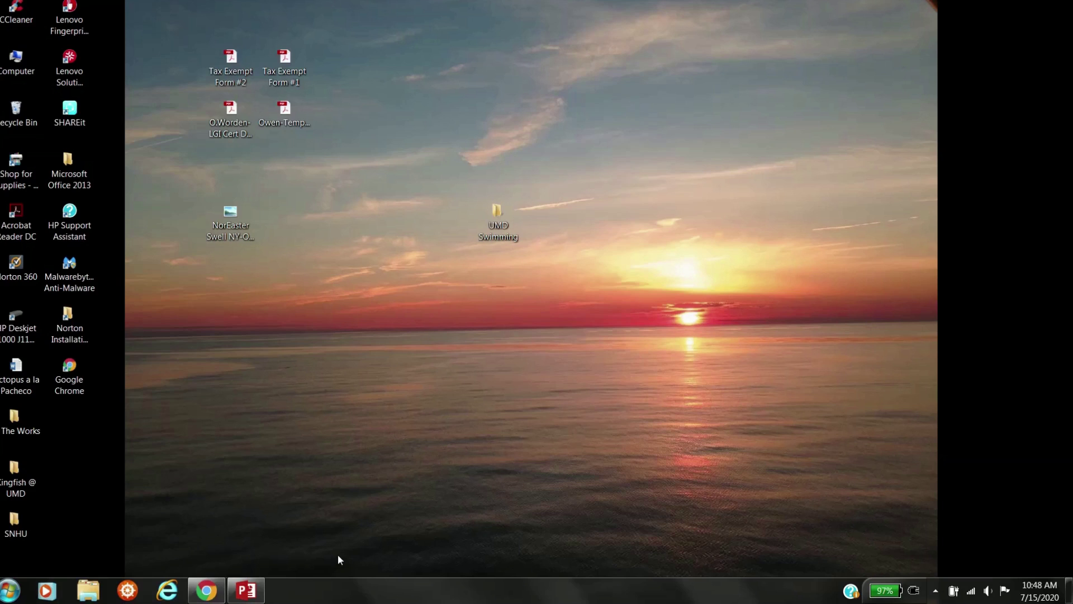
{"action": "mouse_move", "coordinate": [206, 600]}
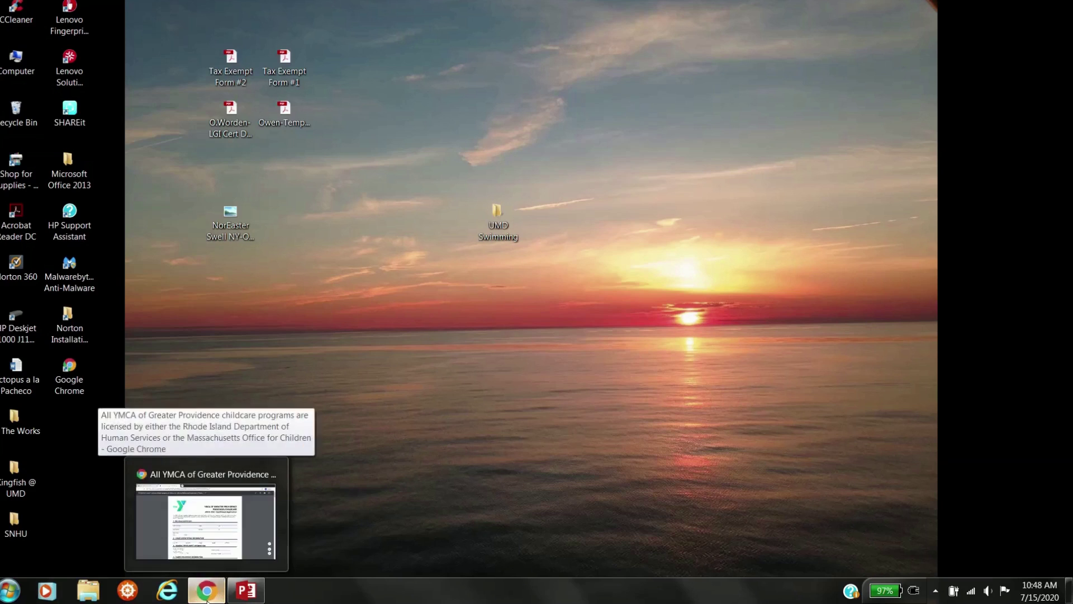
{"action": "left_click", "coordinate": [206, 520]}
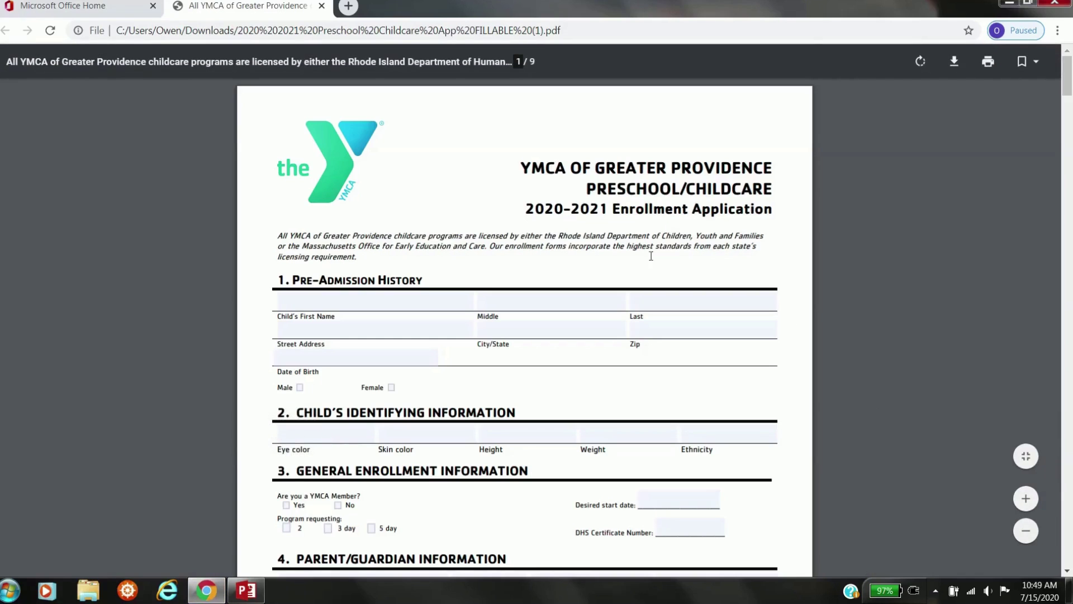
- Test typing in Parent 1/Guardian 1, erase it, and start downloading the PDF
{"action": "scroll", "coordinate": [618, 246], "scroll_direction": "down", "scroll_amount": 8}
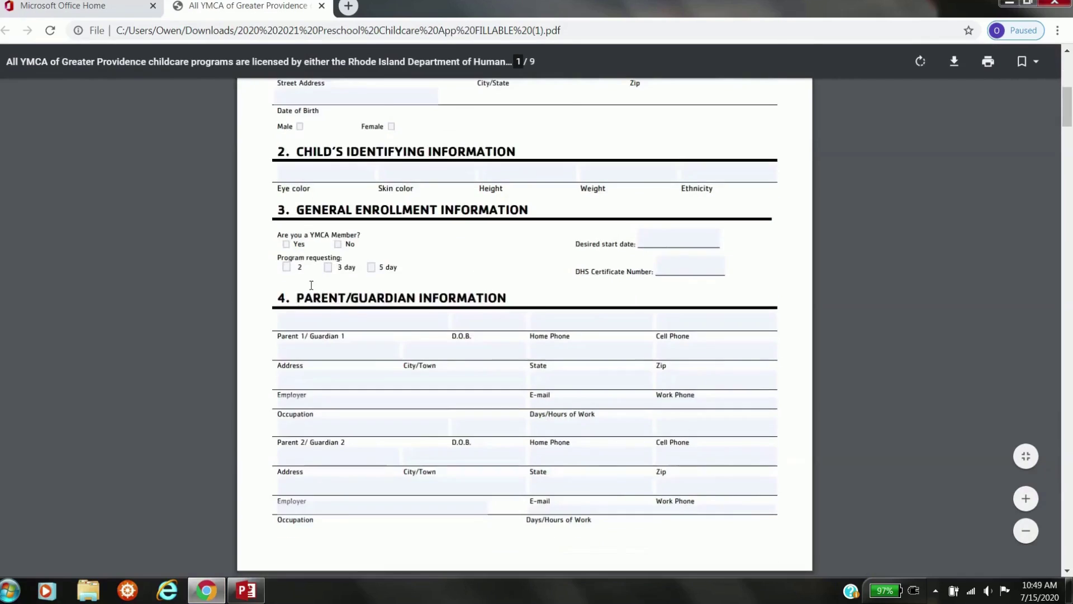
{"action": "left_click", "coordinate": [317, 157]}
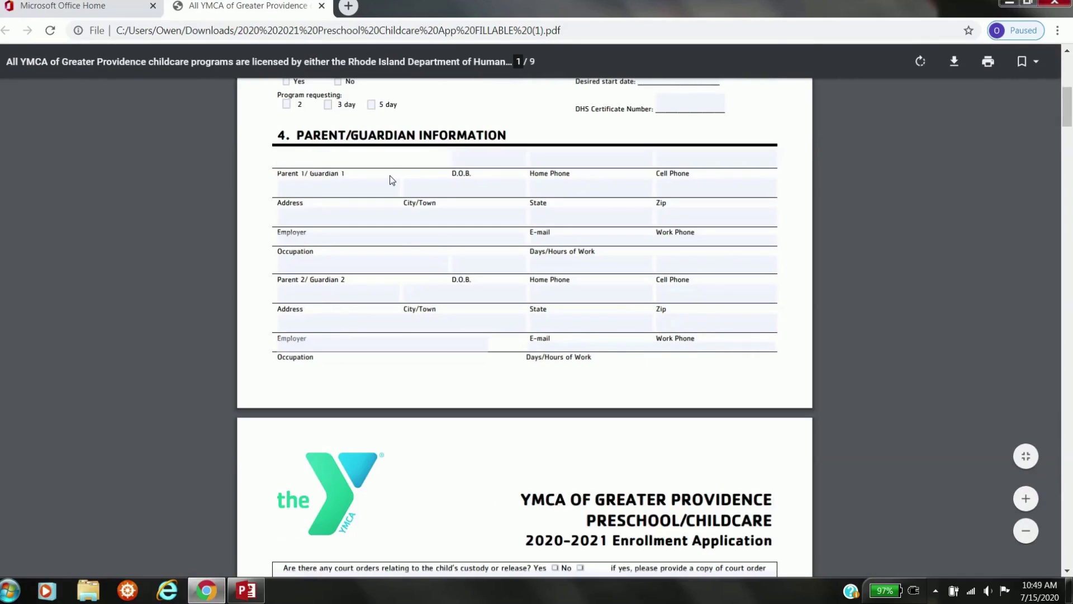
{"action": "type", "text": "dfskjhfskjdhfsfd"}
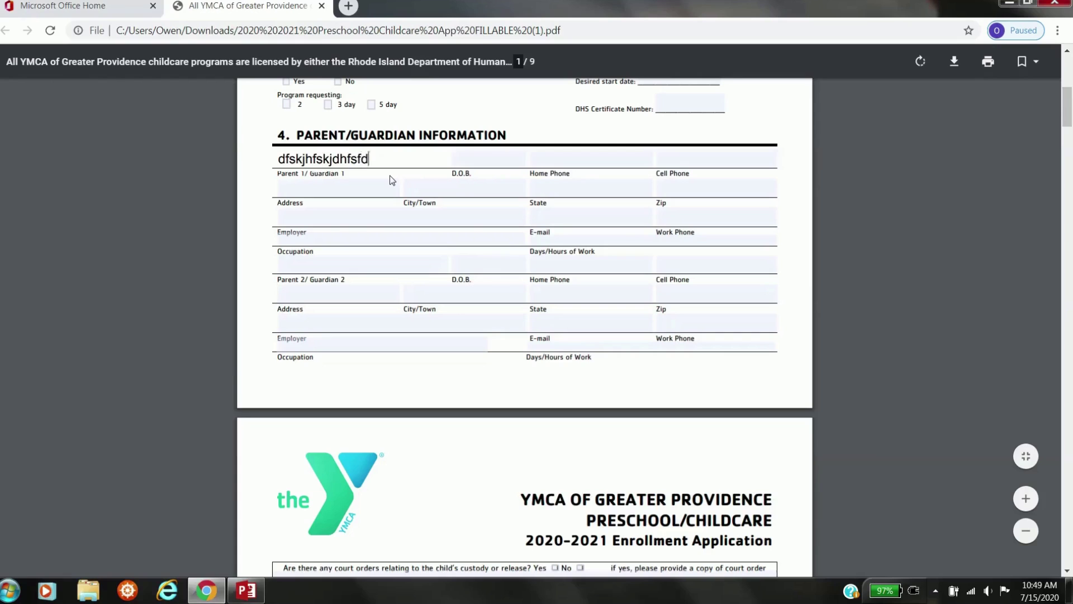
{"action": "key", "text": "BackSpace"}
{"action": "key", "text": "BackSpace"}
{"action": "key", "text": "BackSpace"}
{"action": "key", "text": "BackSpace"}
{"action": "key", "text": "BackSpace"}
{"action": "key", "text": "BackSpace"}
{"action": "key", "text": "BackSpace"}
{"action": "key", "text": "BackSpace"}
{"action": "key", "text": "BackSpace"}
{"action": "key", "text": "BackSpace"}
{"action": "key", "text": "BackSpace"}
{"action": "key", "text": "BackSpace"}
{"action": "key", "text": "BackSpace"}
{"action": "key", "text": "BackSpace"}
{"action": "key", "text": "BackSpace"}
{"action": "key", "text": "BackSpace"}
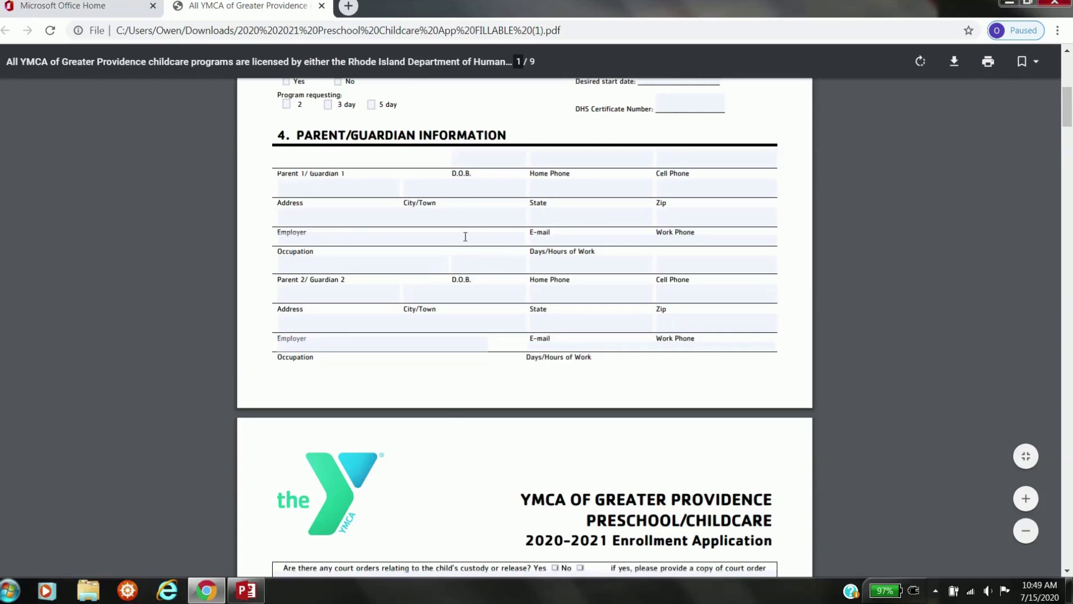
{"action": "scroll", "coordinate": [442, 419], "scroll_direction": "down", "scroll_amount": 5}
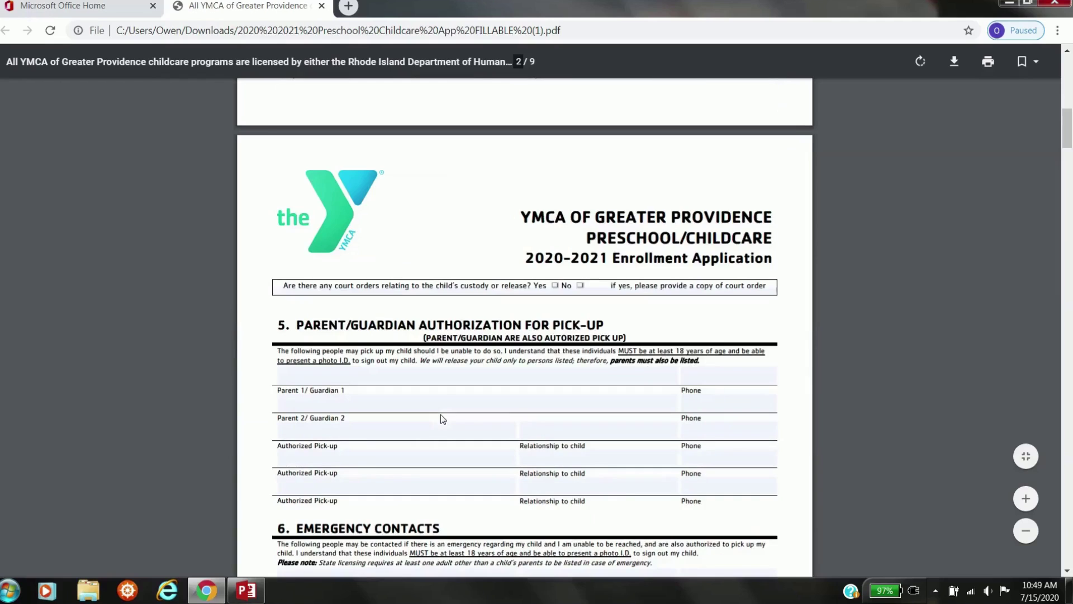
{"action": "left_click", "coordinate": [955, 65]}
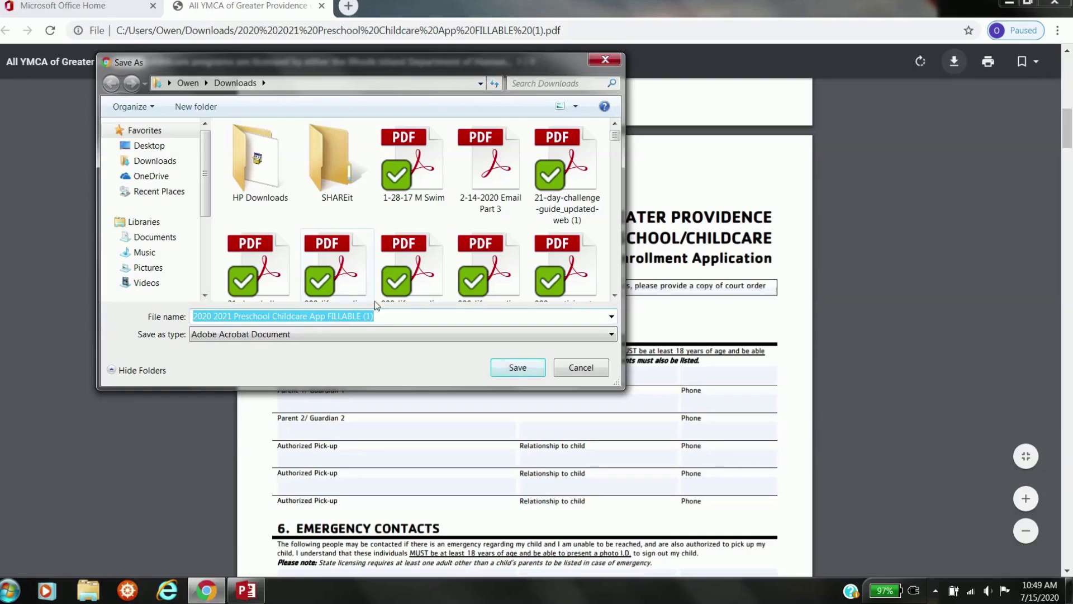
- Save the PDF in Downloads as '2020 2021 Preschool Childcare App FILLABLE V2' and minimise Chrome
{"action": "left_click", "coordinate": [385, 316]}
{"action": "key", "text": "BackSpace"}
{"action": "key", "text": "BackSpace"}
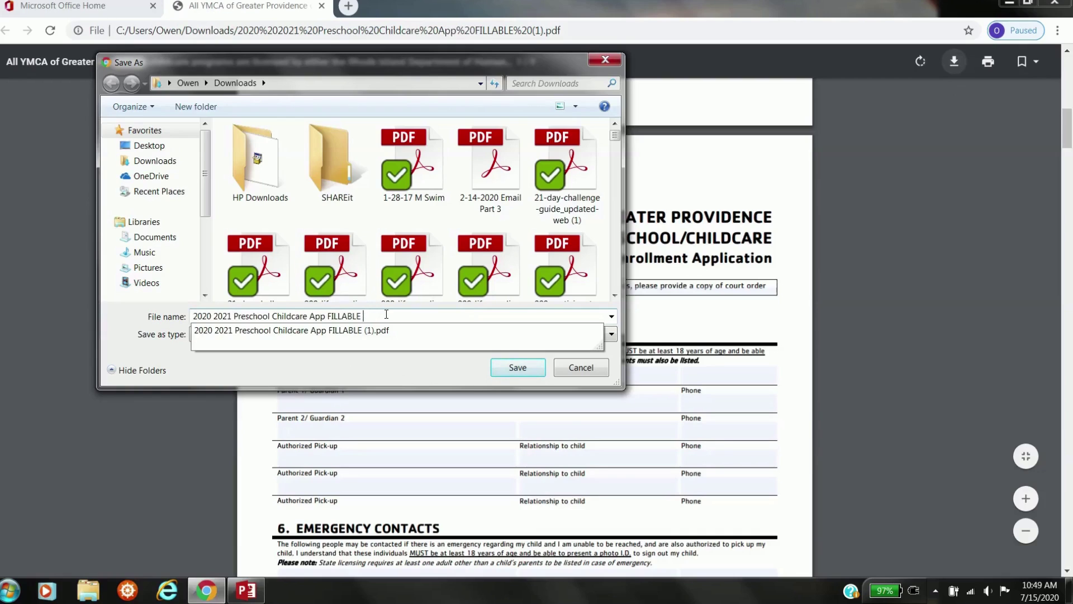
{"action": "type", "text": "V2"}
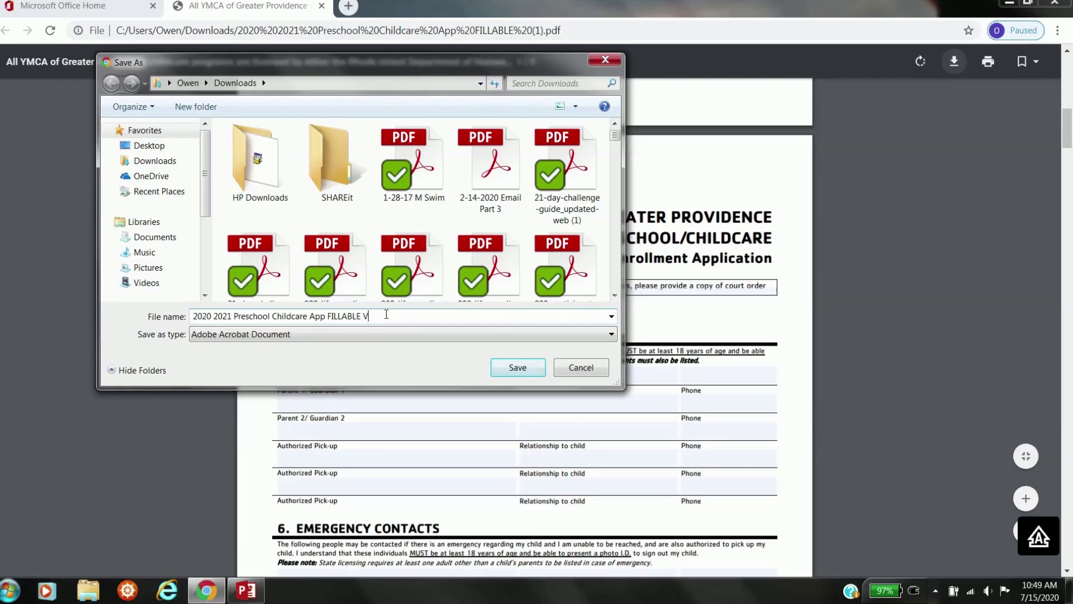
{"action": "left_click", "coordinate": [161, 163]}
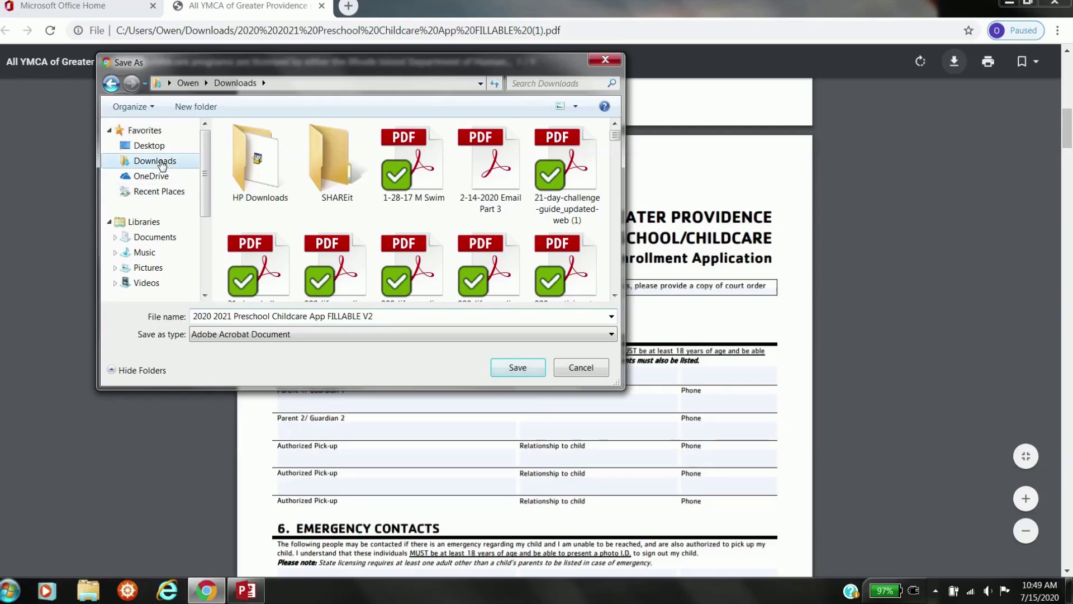
{"action": "left_click", "coordinate": [518, 368]}
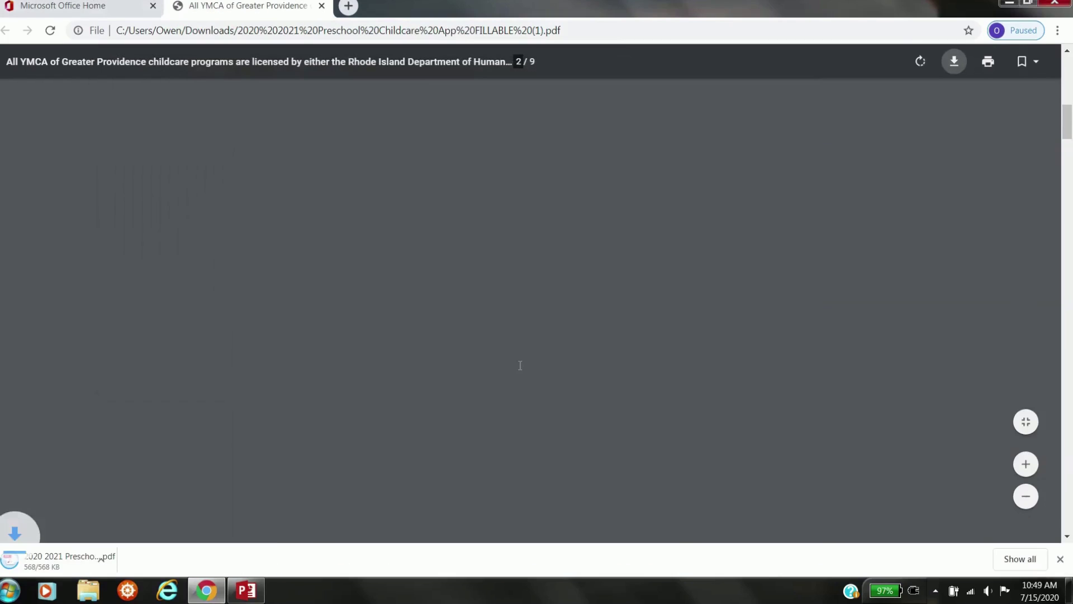
{"action": "left_click", "coordinate": [1016, 10]}
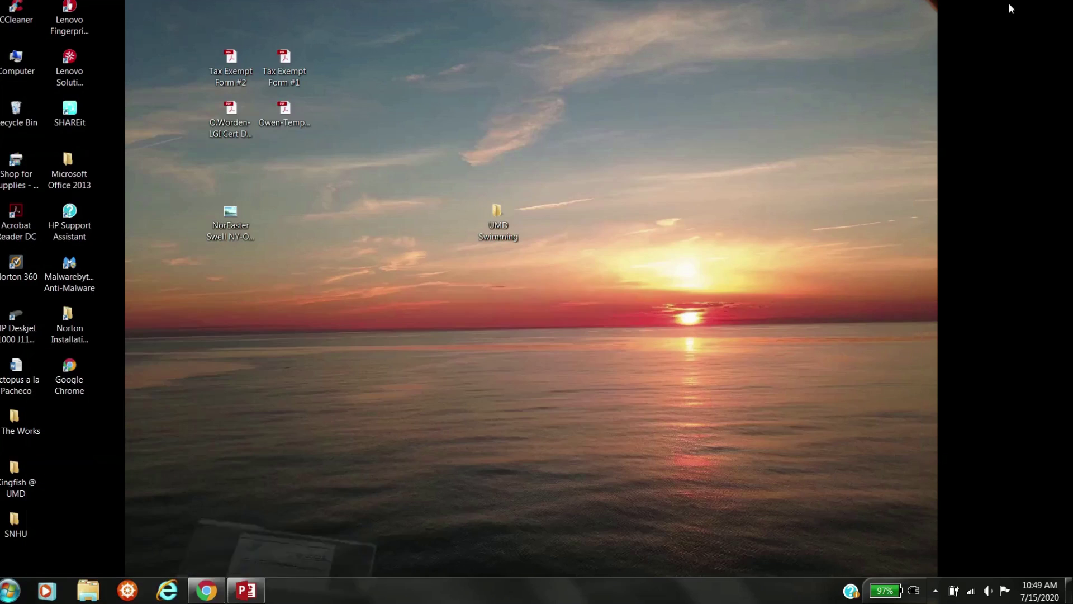
- Launch Acrobat Reader and open '2020 2021 Preschool Childcare App FILLABLE V2.pdf' via File > Open
{"action": "double_click", "coordinate": [27, 218]}
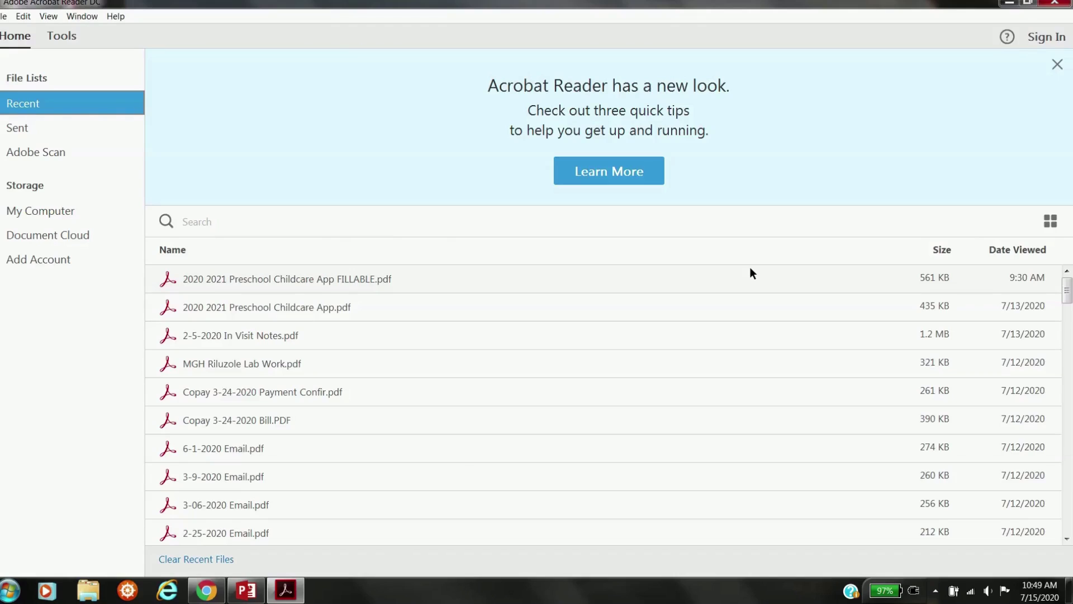
{"action": "left_click", "coordinate": [6, 17]}
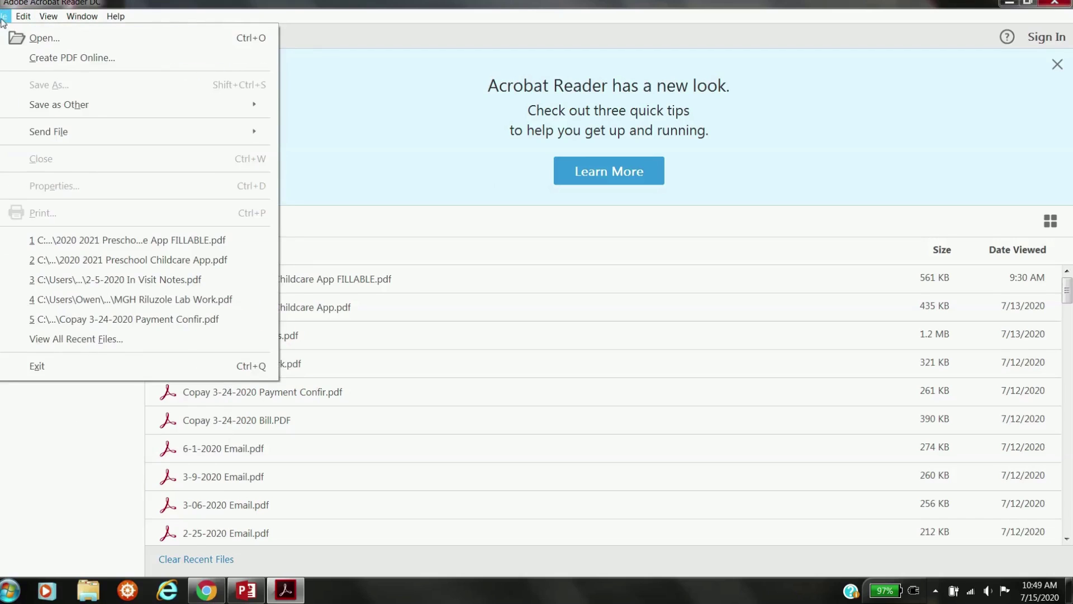
{"action": "left_click", "coordinate": [33, 37]}
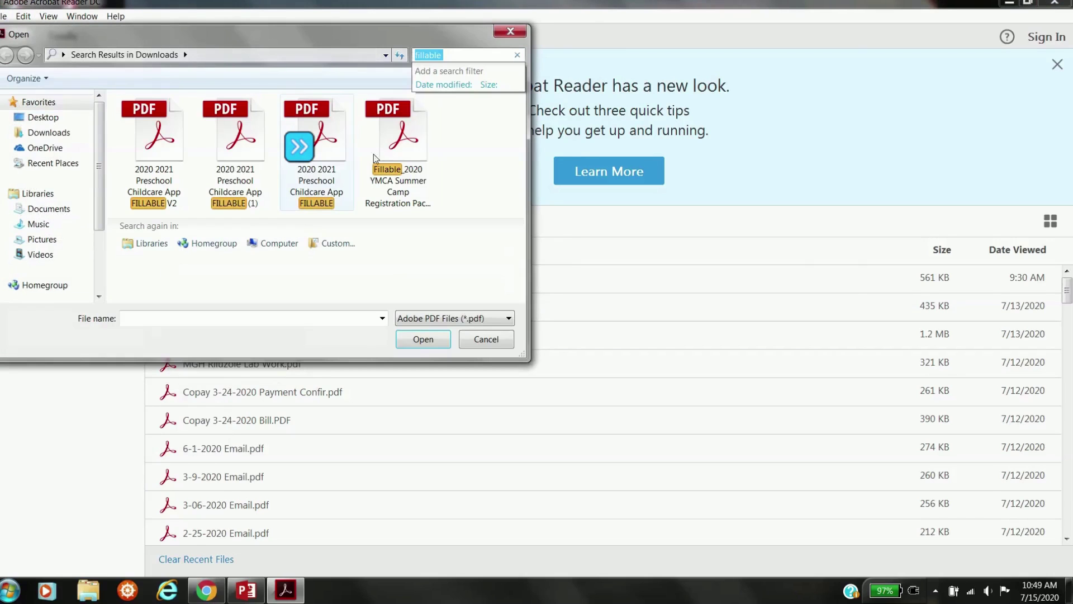
{"action": "left_click", "coordinate": [170, 152]}
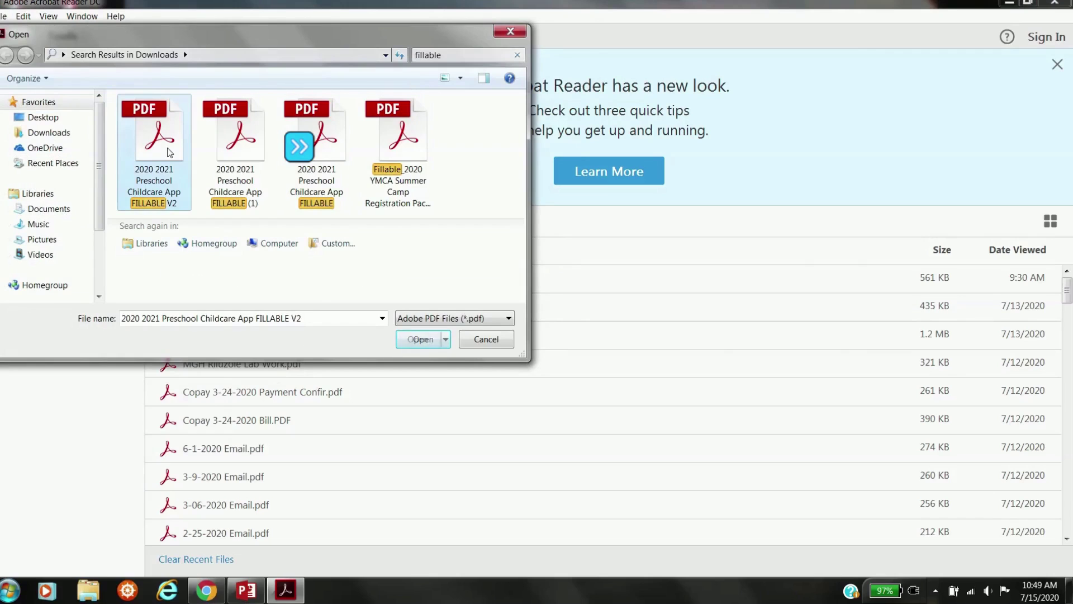
{"action": "left_click", "coordinate": [424, 339]}
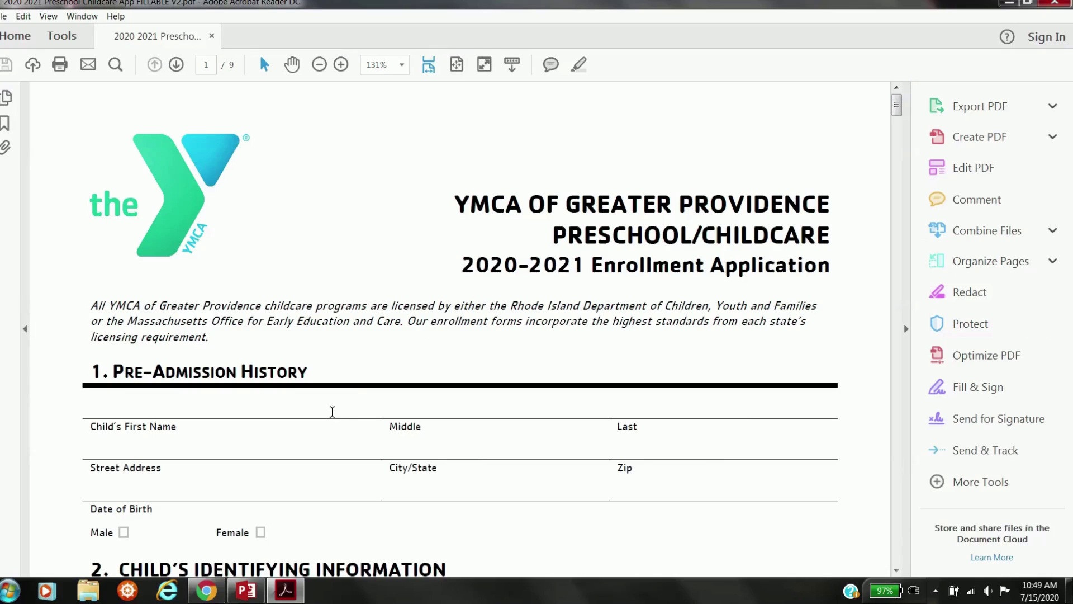
- Hide the Tools pane, scroll to page 6, and start signing its first SIGN HERE field
{"action": "scroll", "coordinate": [333, 412], "scroll_direction": "down", "scroll_amount": 3}
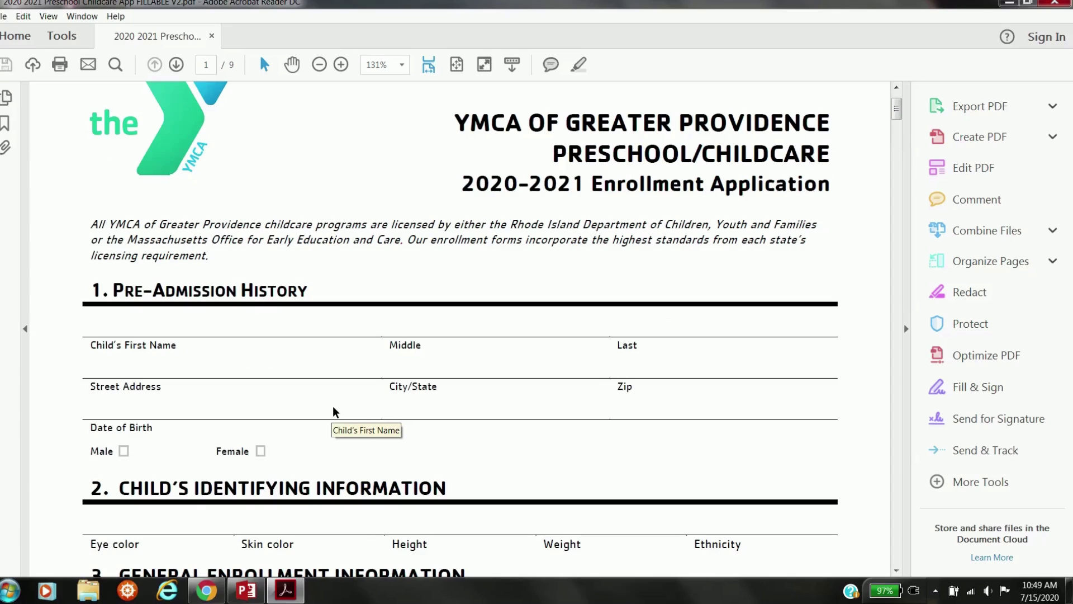
{"action": "scroll", "coordinate": [481, 422], "scroll_direction": "down", "scroll_amount": 3}
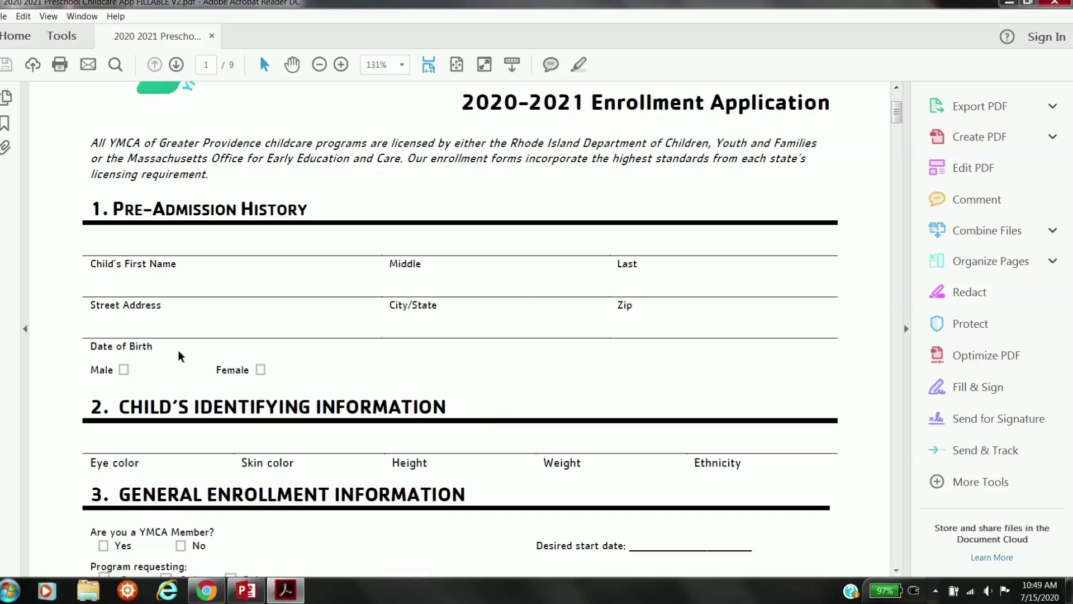
{"action": "scroll", "coordinate": [527, 407], "scroll_direction": "down", "scroll_amount": 6}
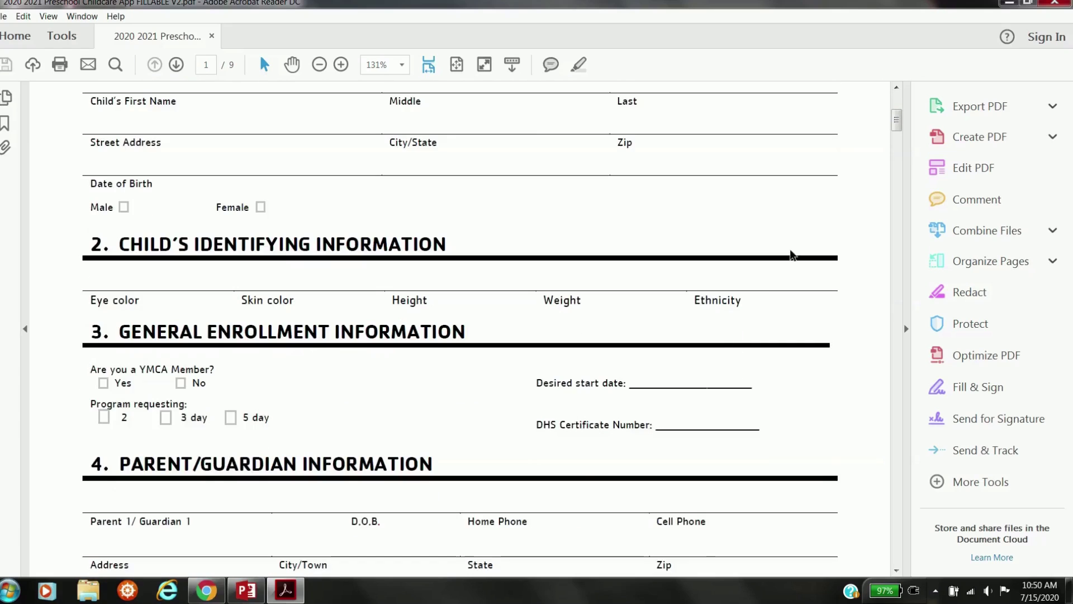
{"action": "left_click_drag", "start_coordinate": [897, 119], "coordinate": [898, 188]}
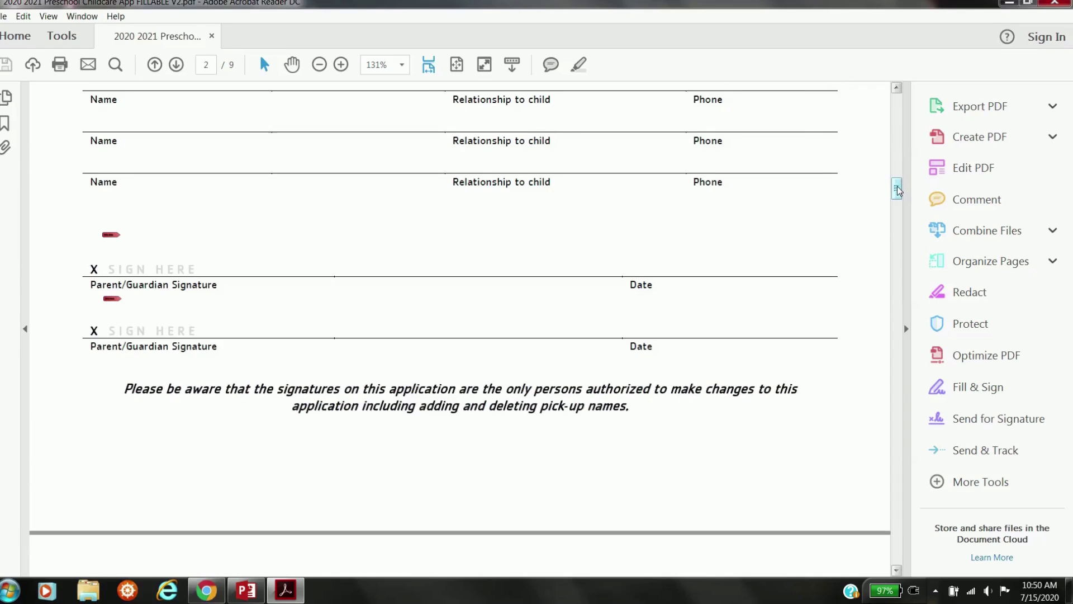
{"action": "left_click", "coordinate": [906, 216]}
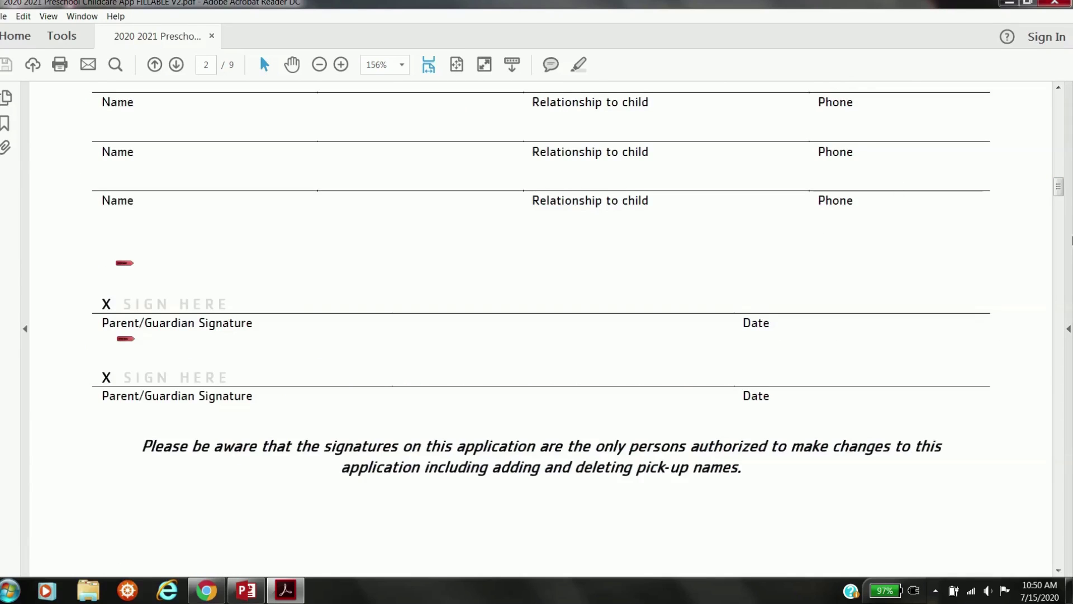
{"action": "left_click_drag", "start_coordinate": [1058, 186], "coordinate": [1067, 392]}
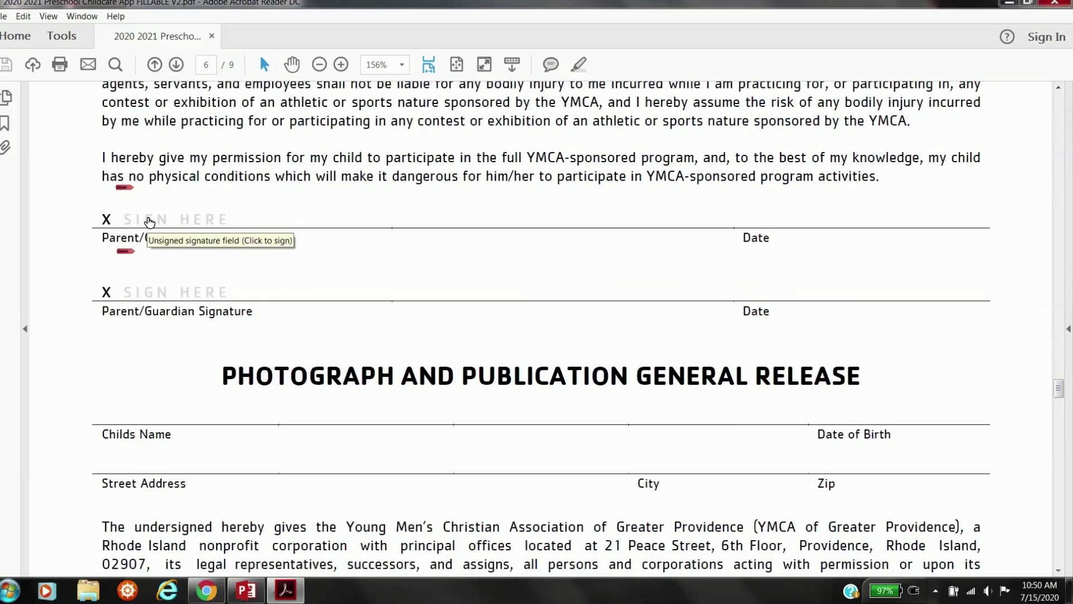
{"action": "left_click", "coordinate": [157, 225]}
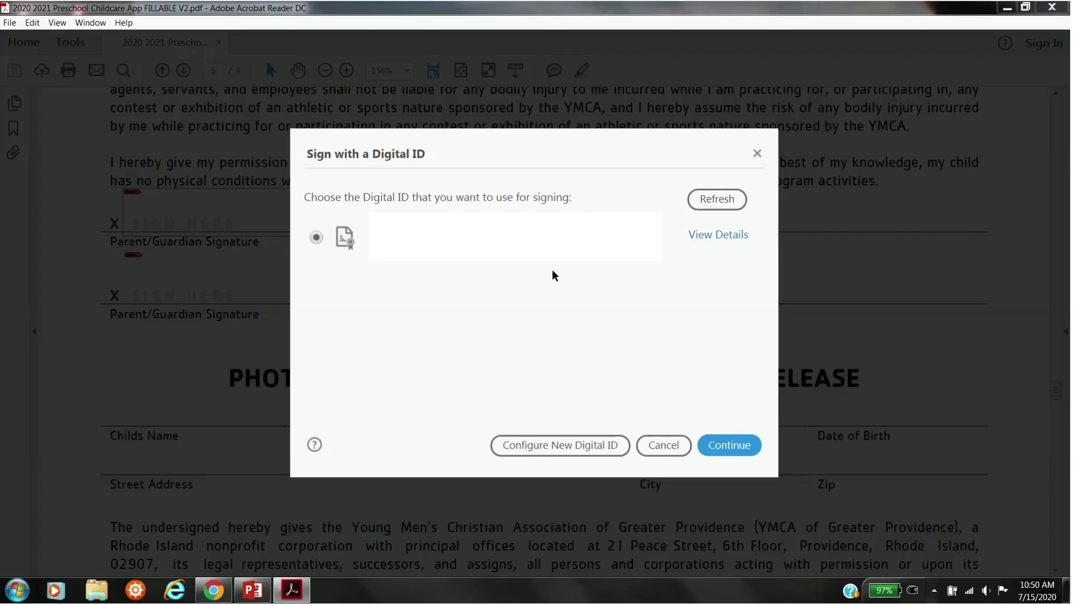
- Choose to create a new self-signed Digital ID stored in a file
{"action": "left_click", "coordinate": [567, 445]}
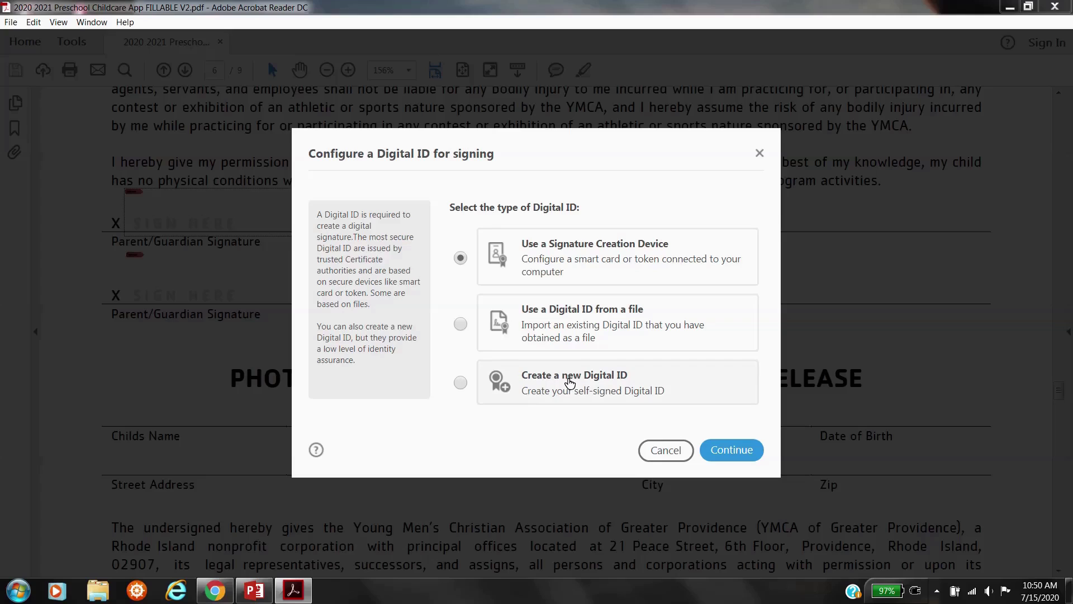
{"action": "left_click", "coordinate": [461, 382]}
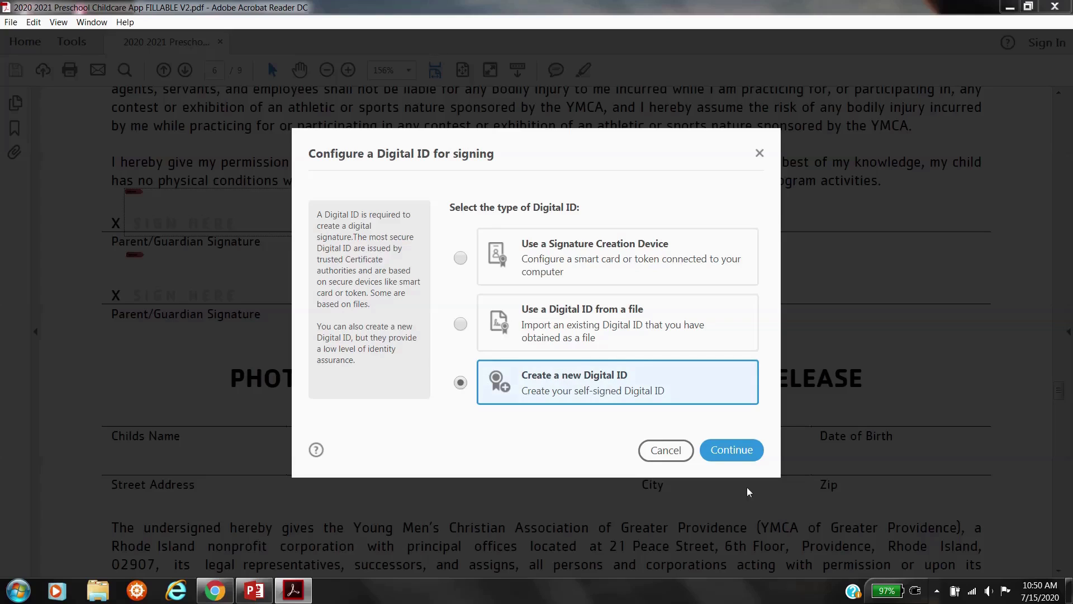
{"action": "left_click", "coordinate": [750, 459]}
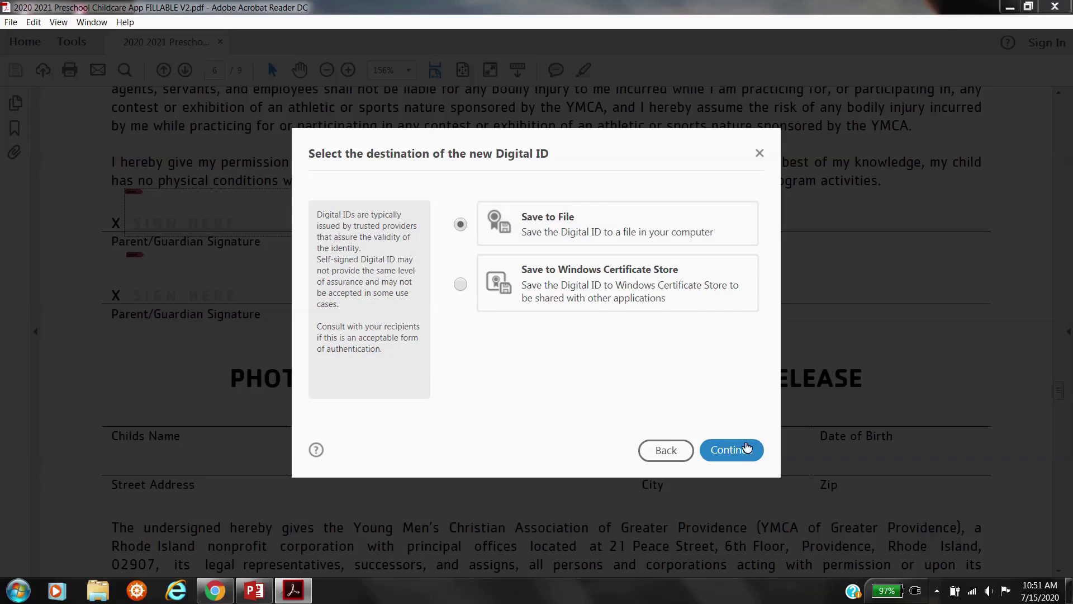
{"action": "left_click", "coordinate": [744, 455]}
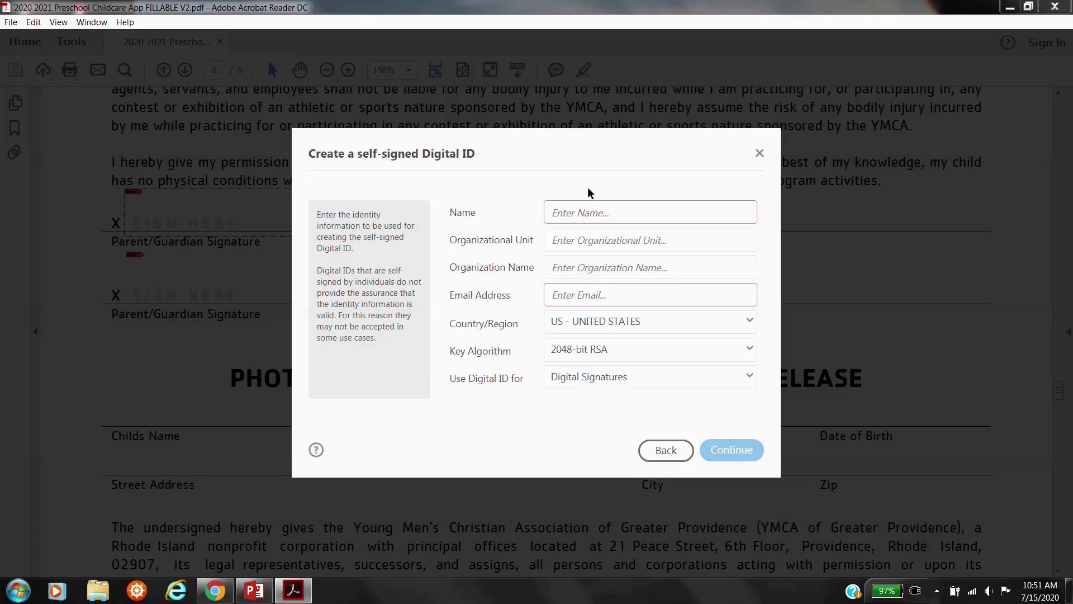
- Name the Digital ID 'YMCA of Greater Providence', enter the organisation's e-mail address, and continue
{"action": "left_click", "coordinate": [587, 205]}
{"action": "type", "text": "c"}
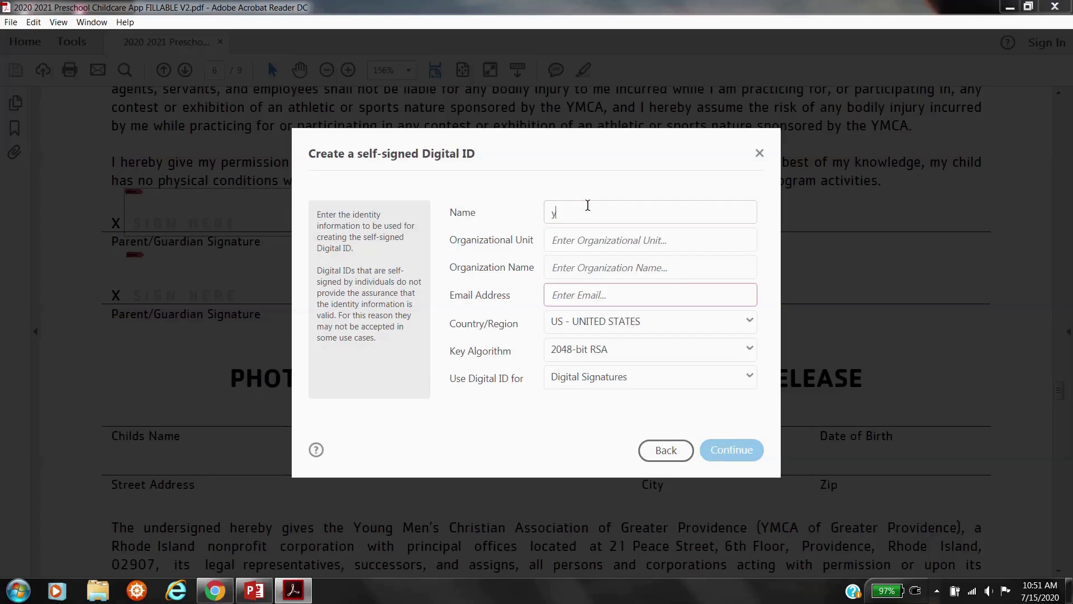
{"action": "key", "text": "Caps_Lock"}
{"action": "key", "text": "BackSpace"}
{"action": "type", "text": "YMCA"}
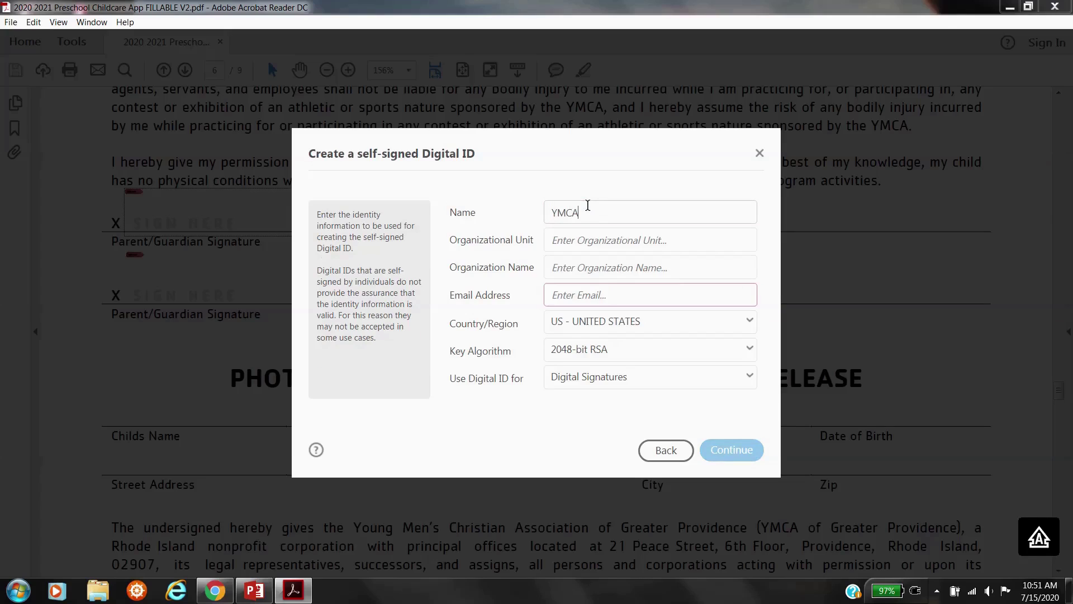
{"action": "key", "text": "Caps_Lock"}
{"action": "type", "text": "of Greater Providence"}
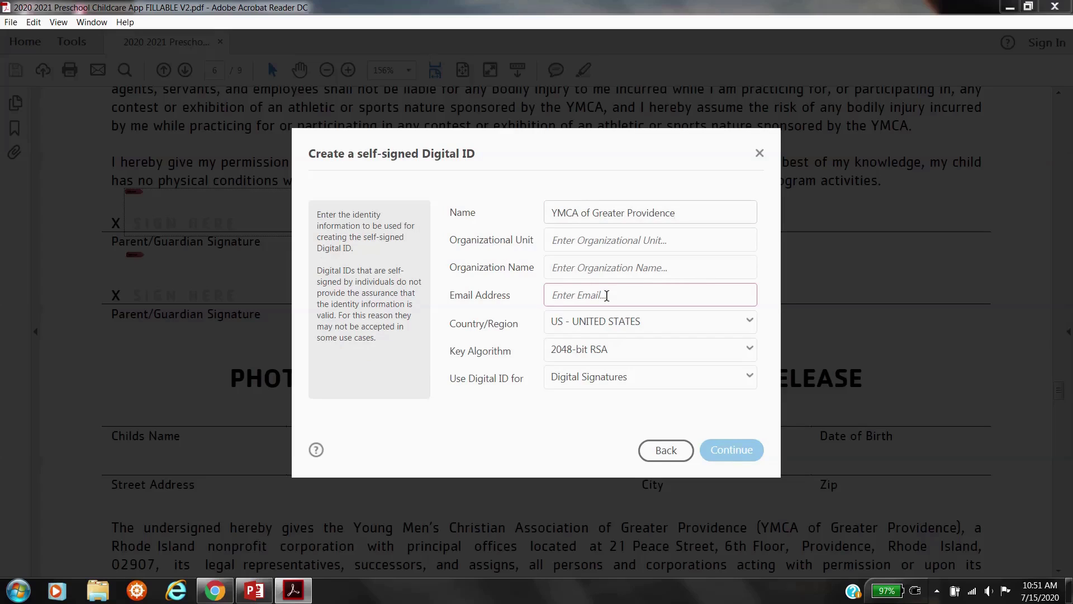
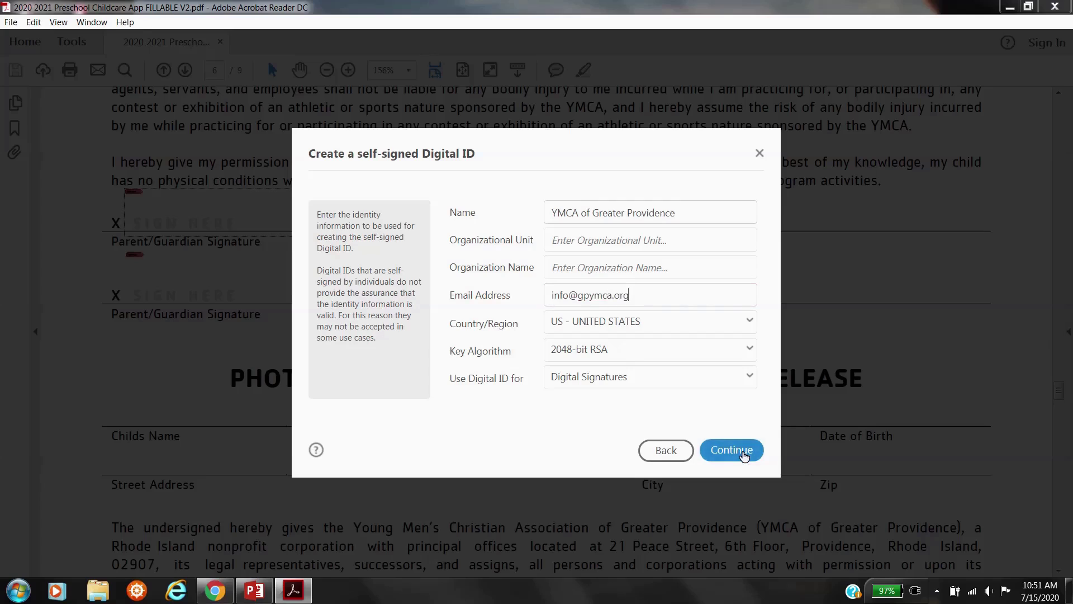
{"action": "left_click", "coordinate": [744, 454]}
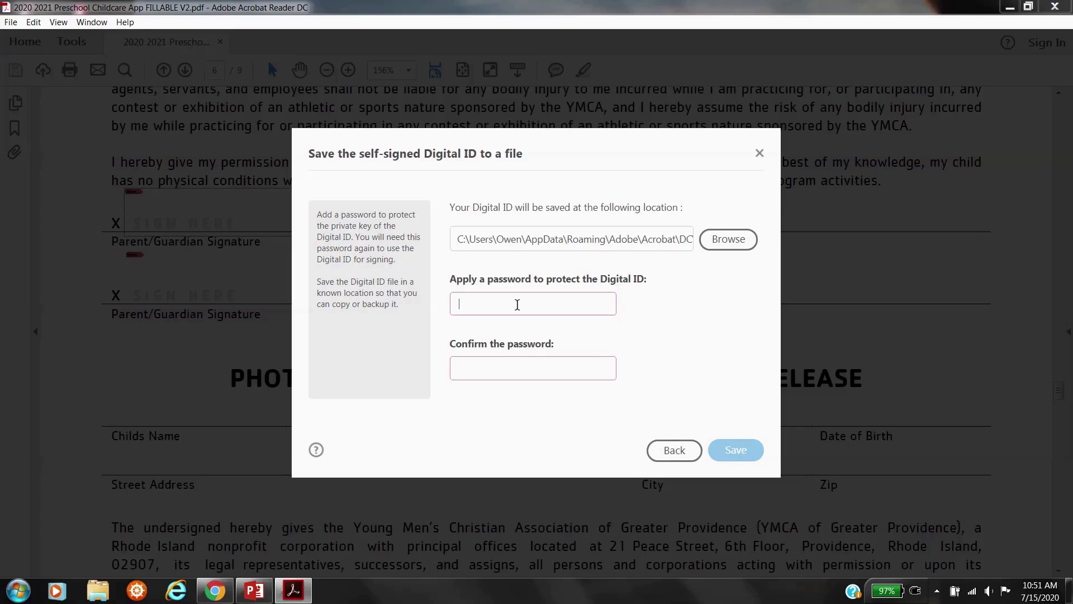
- Enter and confirm a password for the Digital ID file, then save it
{"action": "type", "text": "Pass"}
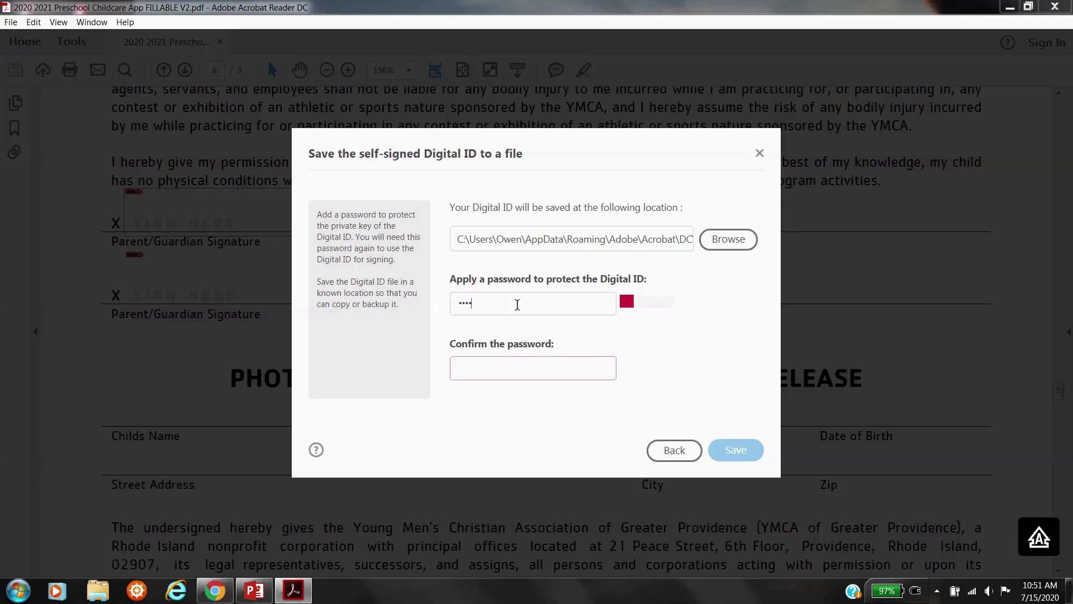
{"action": "type", "text": "word123!"}
{"action": "key", "text": "Tab"}
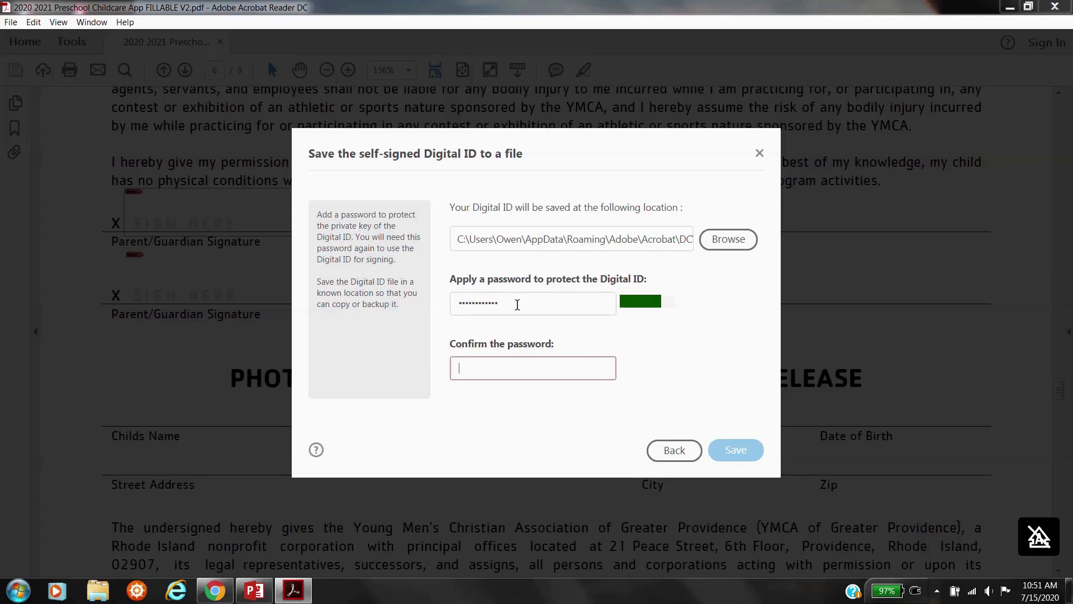
{"action": "type", "text": "Password12"}
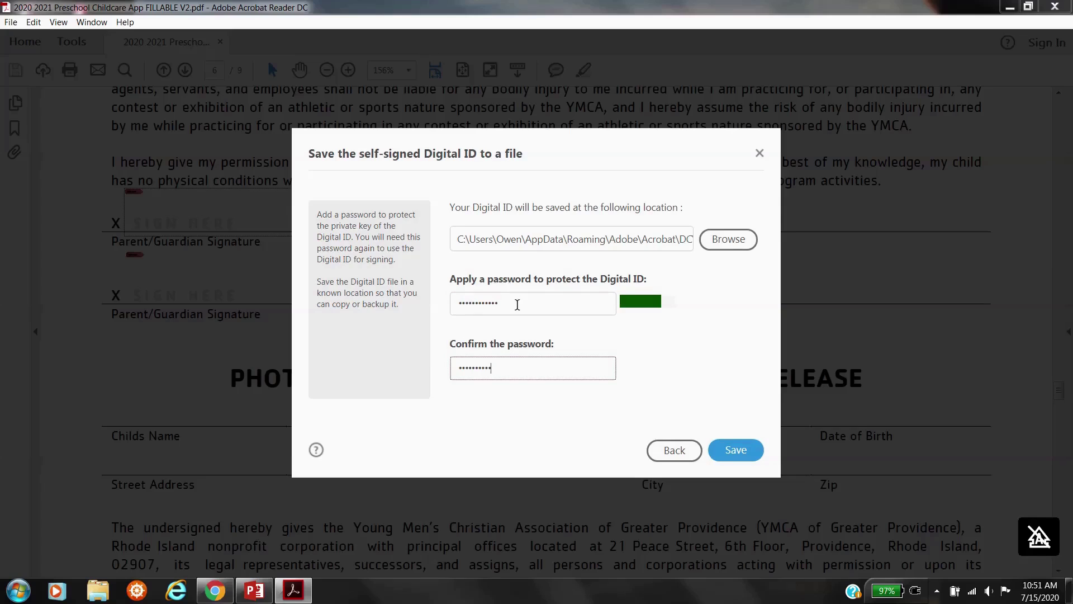
{"action": "type", "text": "3!"}
{"action": "left_click", "coordinate": [736, 451]}
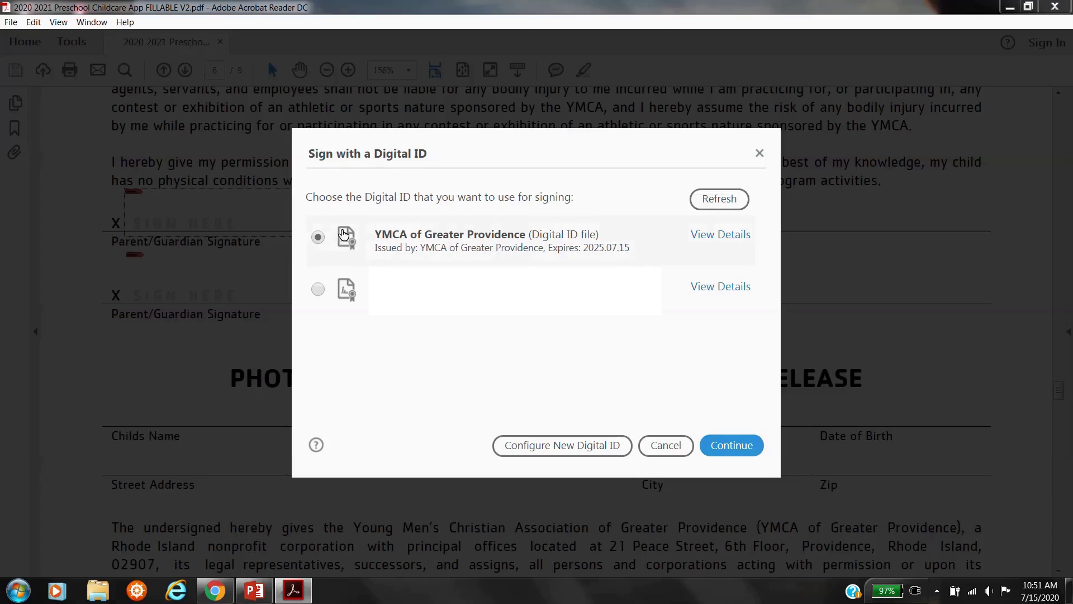
- Sign page 6's first signature field with the YMCA ID password and overwrite FILLABLE V2
{"action": "left_click", "coordinate": [732, 445]}
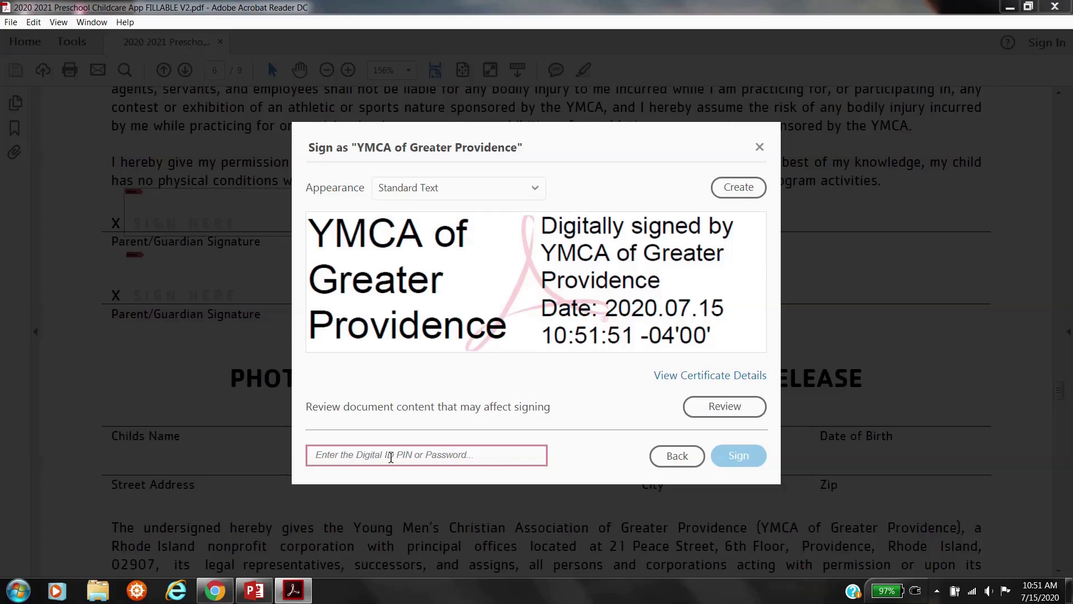
{"action": "type", "text": "••••••••••••"}
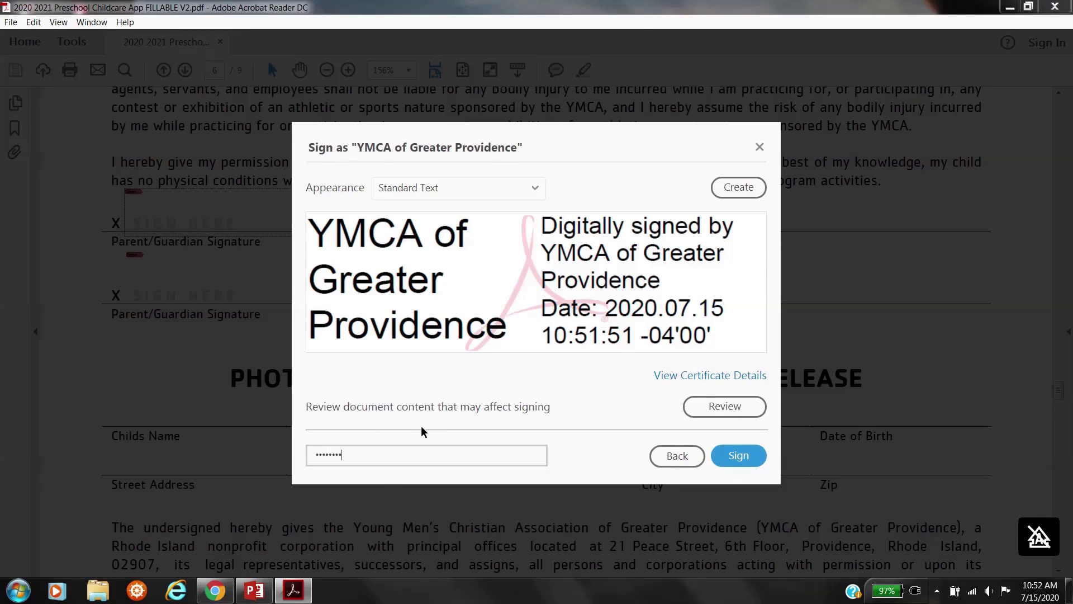
{"action": "left_click", "coordinate": [738, 455]}
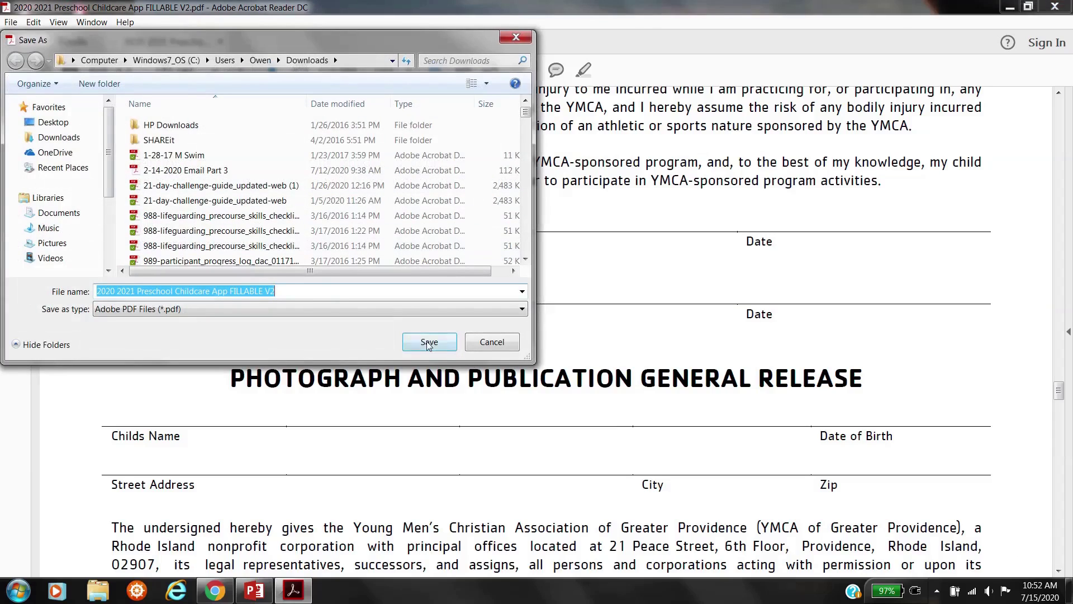
{"action": "left_click", "coordinate": [429, 343]}
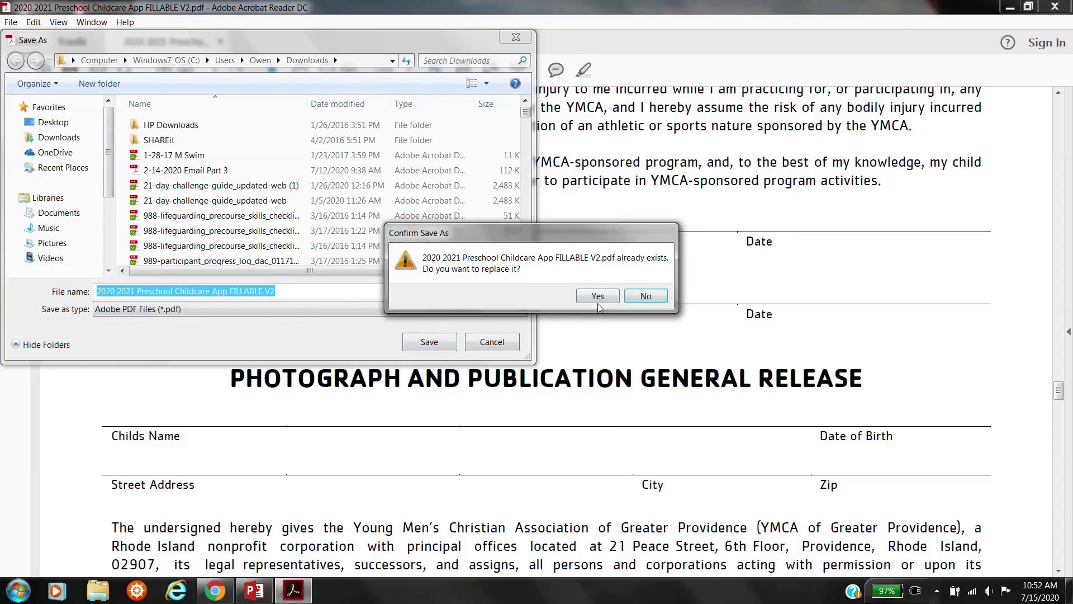
{"action": "left_click", "coordinate": [597, 296]}
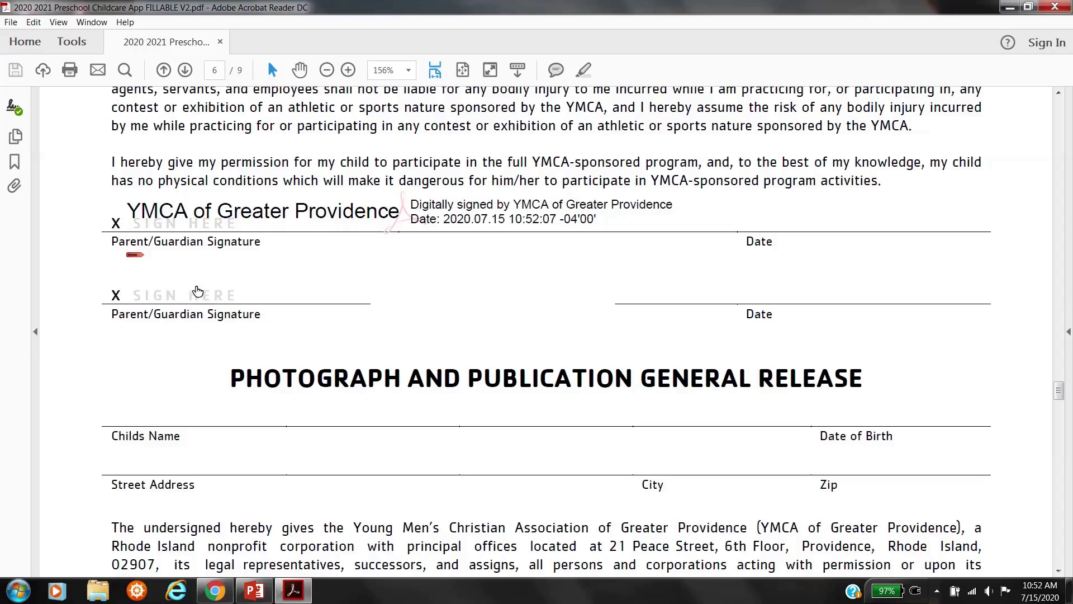
- Sign page 6's second Parent/Guardian Signature field with the YMCA ID and overwrite the PDF
{"action": "left_click", "coordinate": [161, 296]}
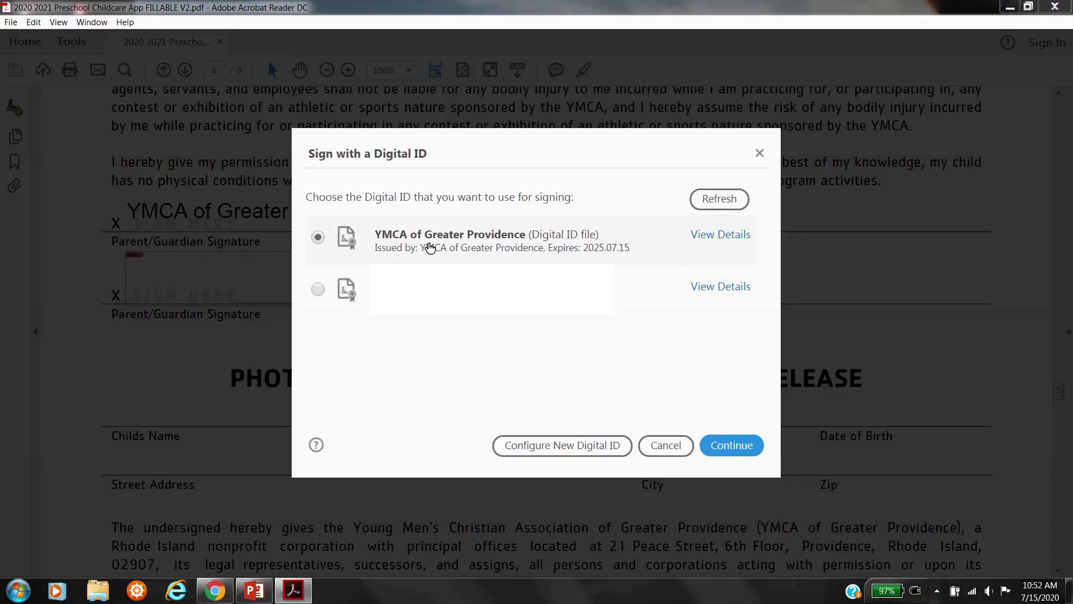
{"action": "left_click", "coordinate": [745, 449]}
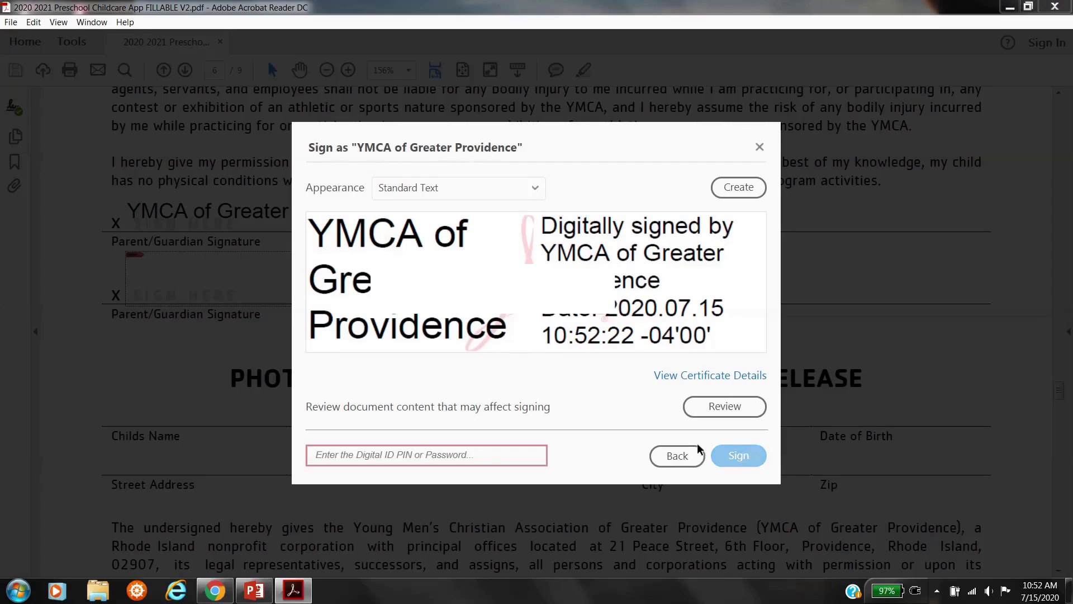
{"action": "left_click", "coordinate": [421, 451]}
{"action": "type", "text": "******"}
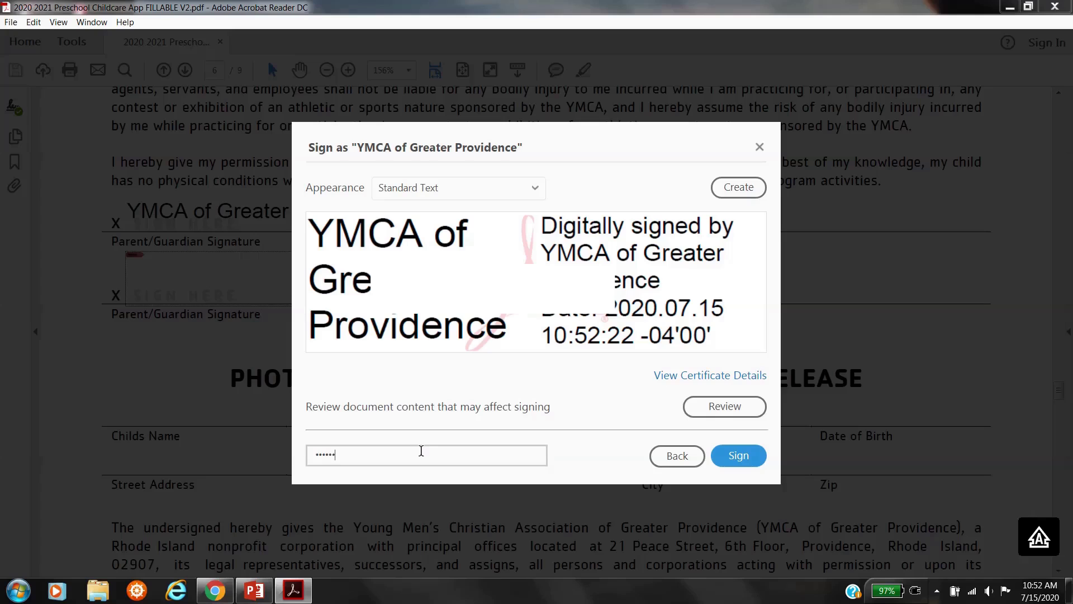
{"action": "type", "text": "****"}
{"action": "left_click", "coordinate": [737, 456]}
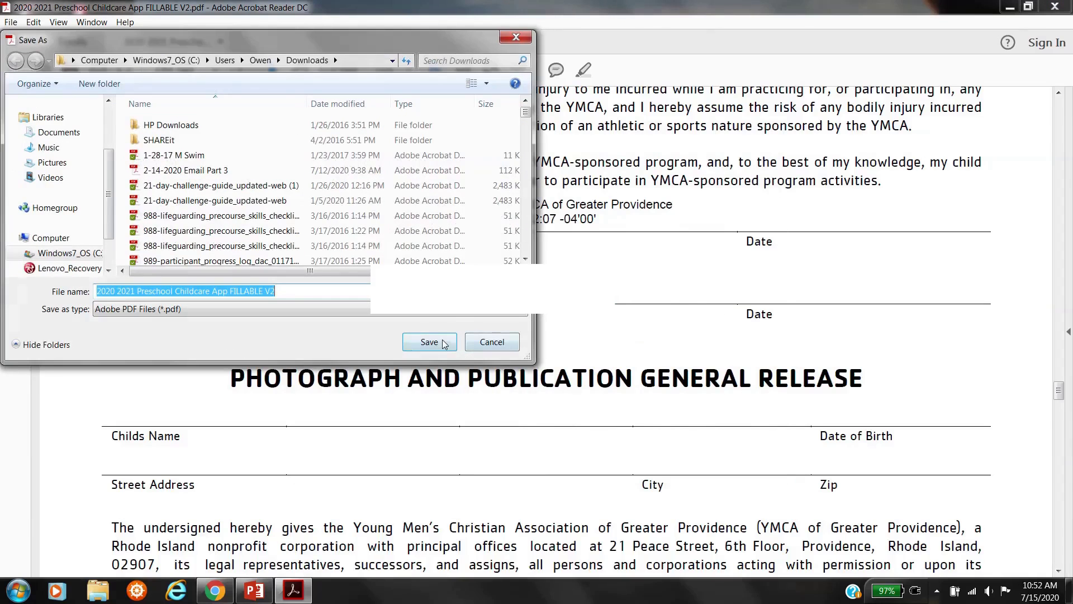
{"action": "left_click", "coordinate": [441, 340]}
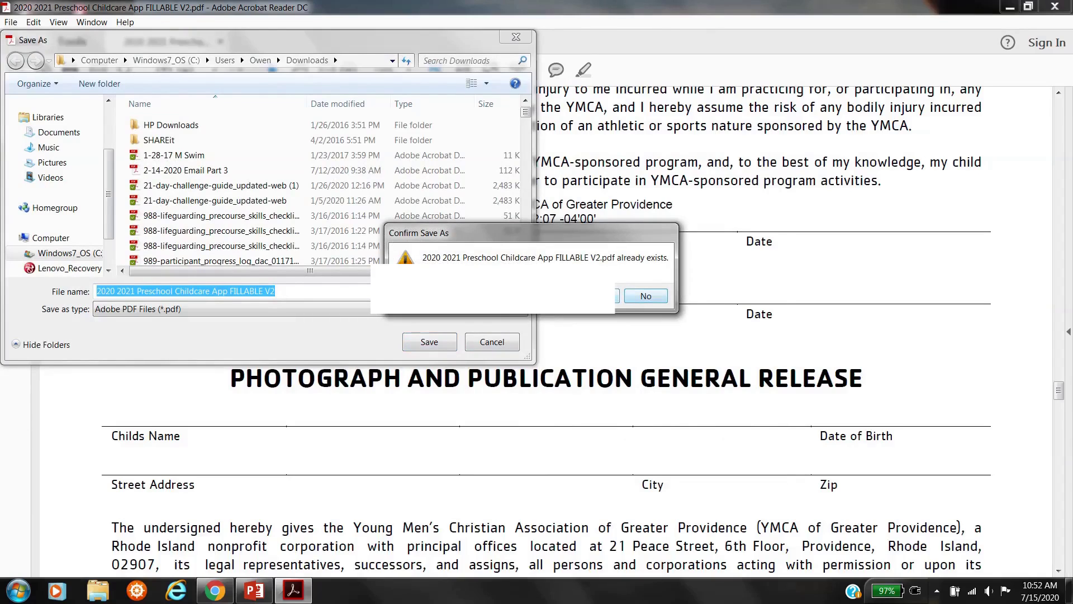
{"action": "left_click", "coordinate": [595, 296]}
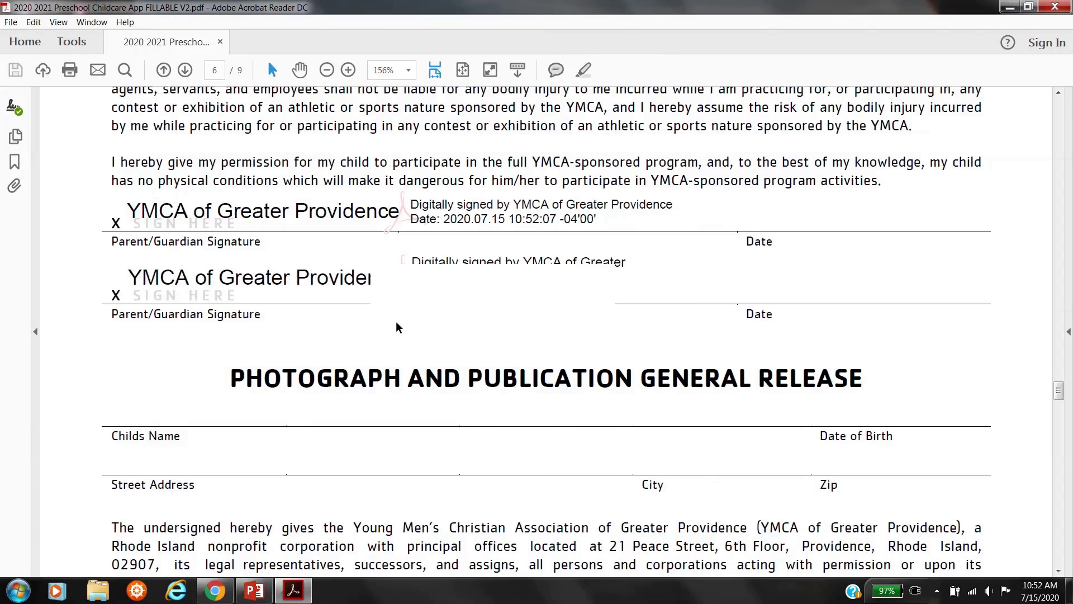
{"action": "scroll", "coordinate": [395, 327], "scroll_direction": "down", "scroll_amount": 10}
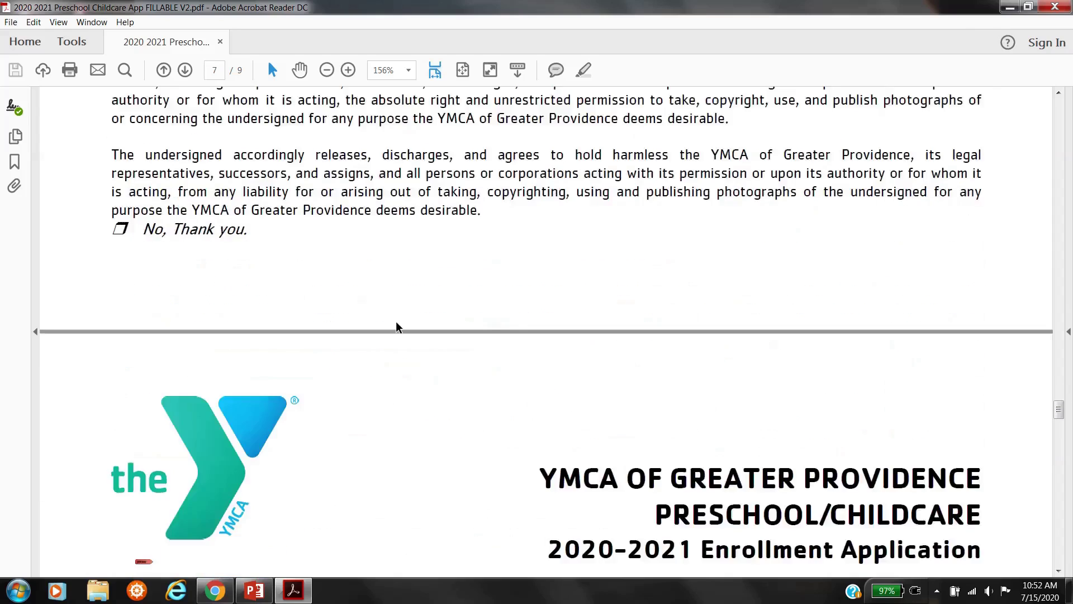
- Sign page 7's first Parent/Guardian Signature field with the YMCA ID and overwrite the PDF
{"action": "scroll", "coordinate": [396, 327], "scroll_direction": "down", "scroll_amount": 8}
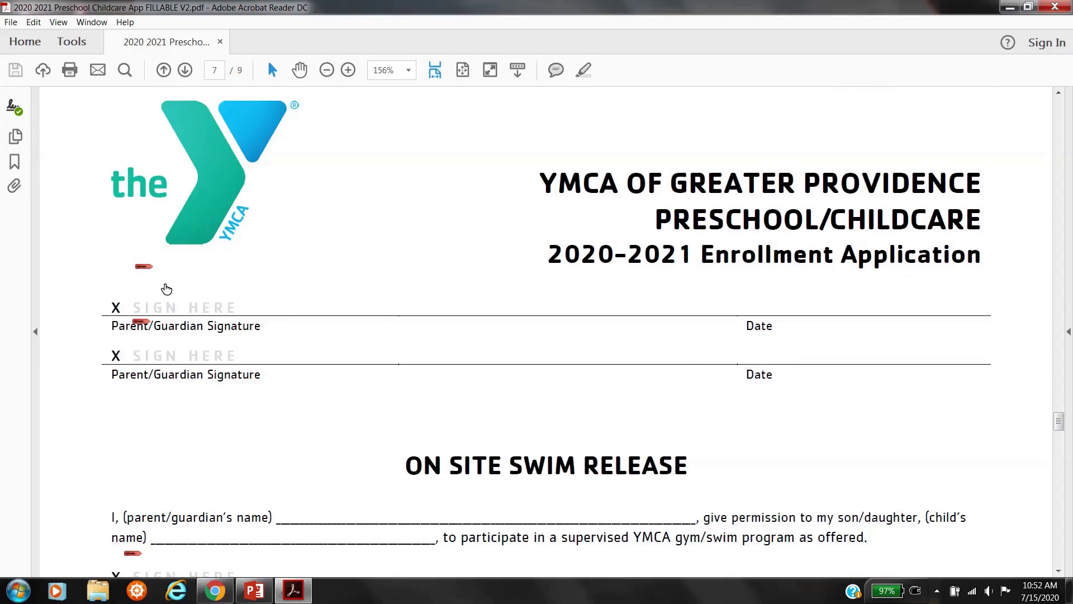
{"action": "left_click", "coordinate": [169, 306]}
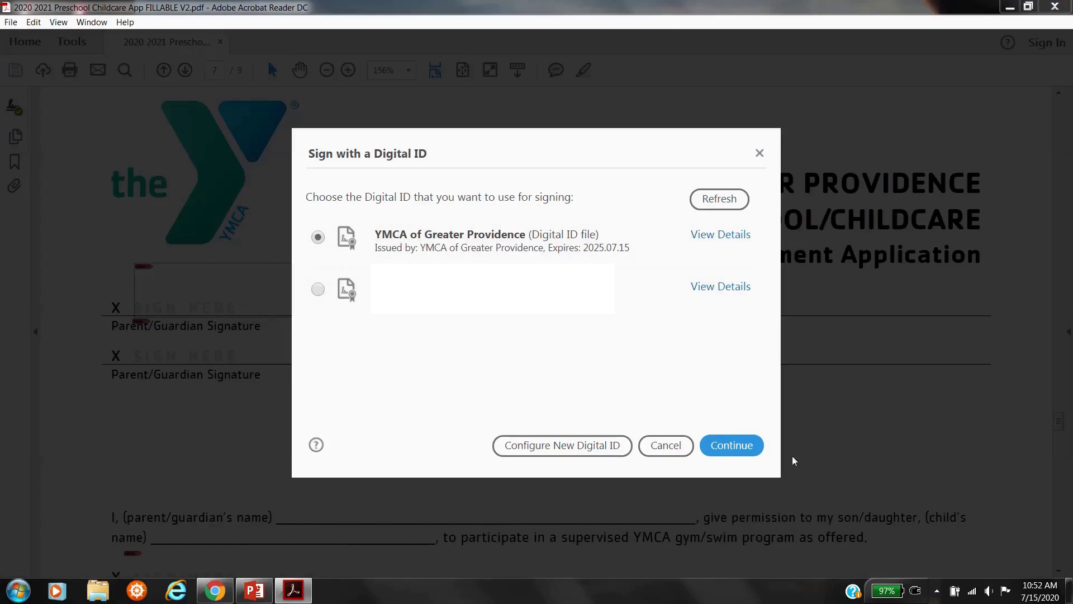
{"action": "left_click", "coordinate": [741, 448]}
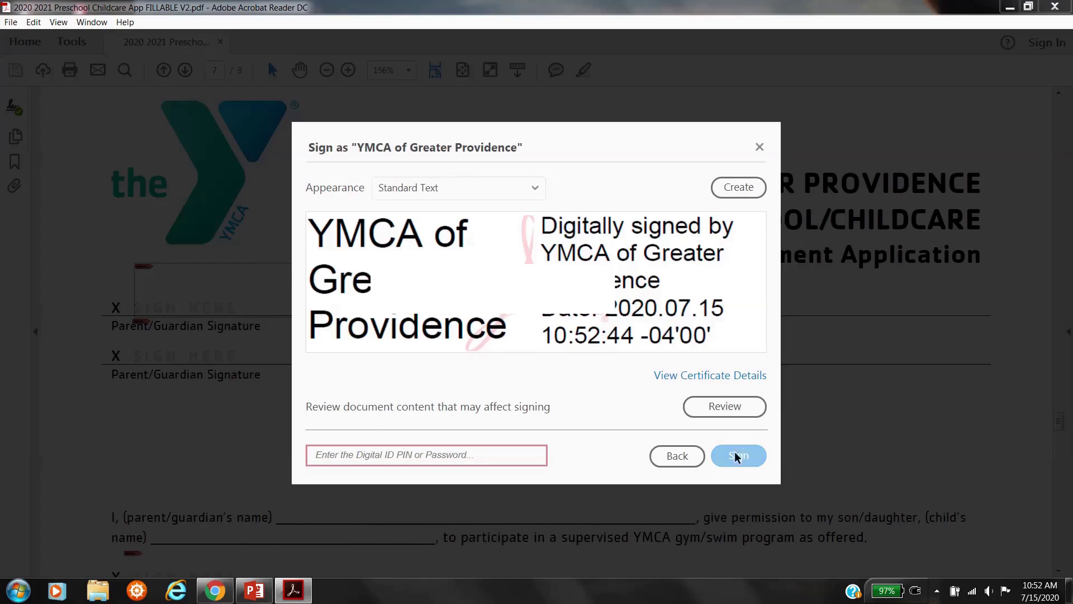
{"action": "type", "text": "•••••"}
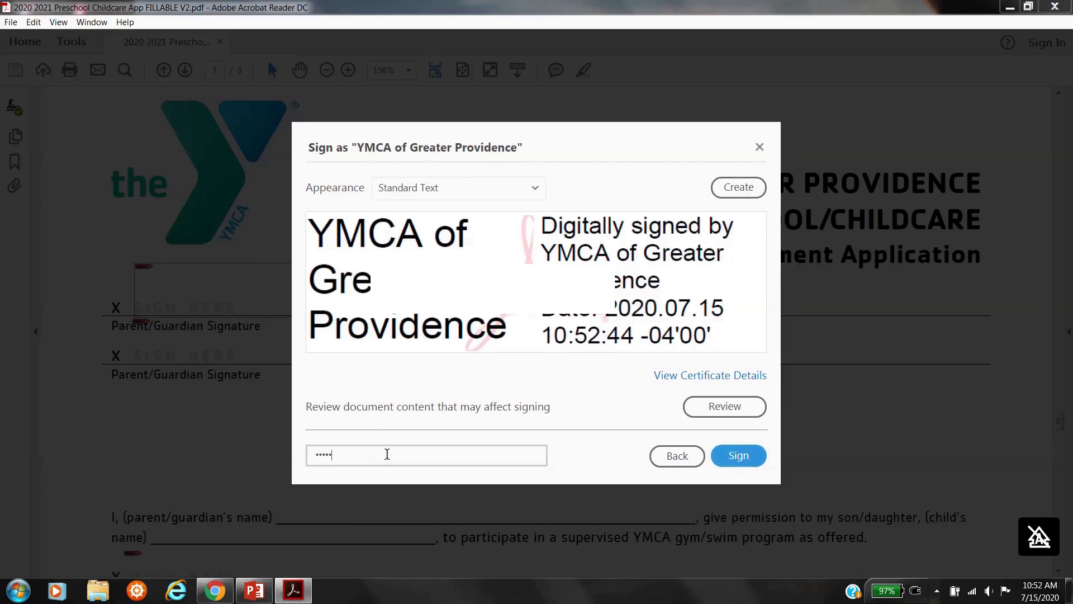
{"action": "left_click", "coordinate": [737, 455]}
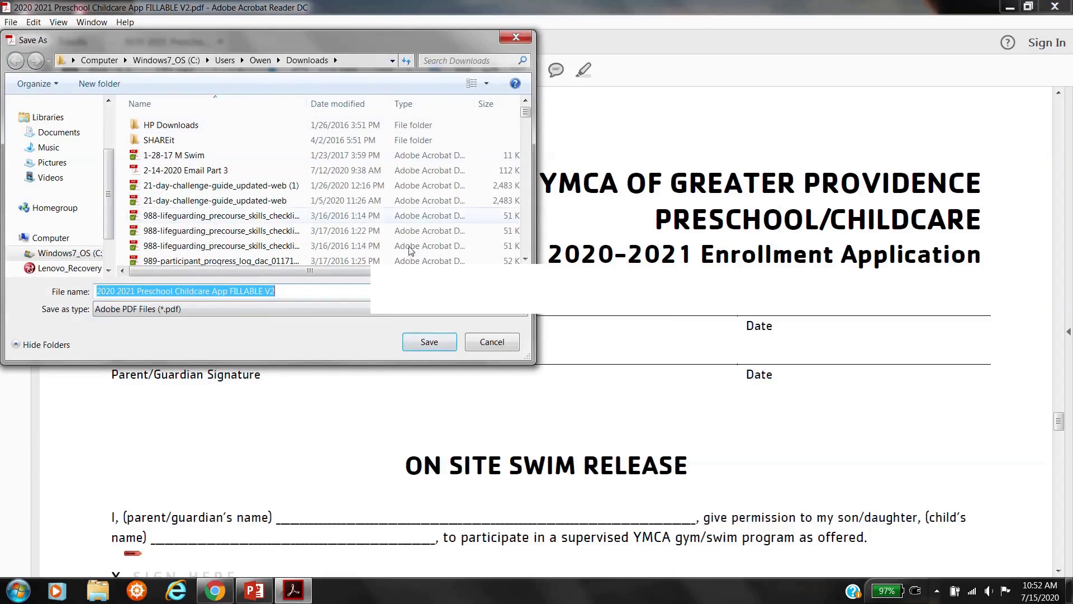
{"action": "left_click", "coordinate": [429, 345]}
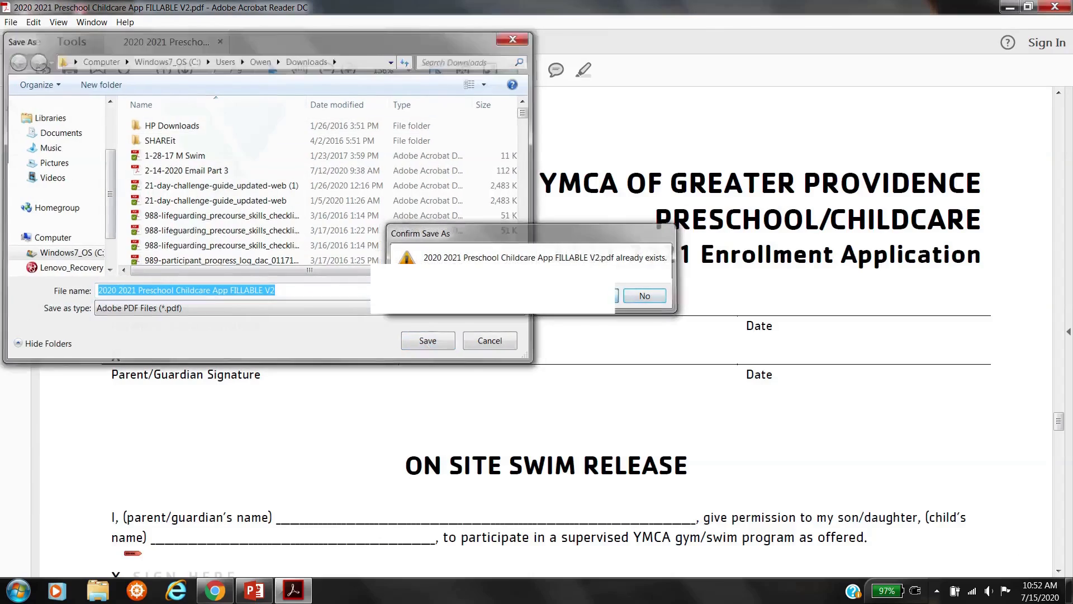
{"action": "left_click", "coordinate": [597, 295]}
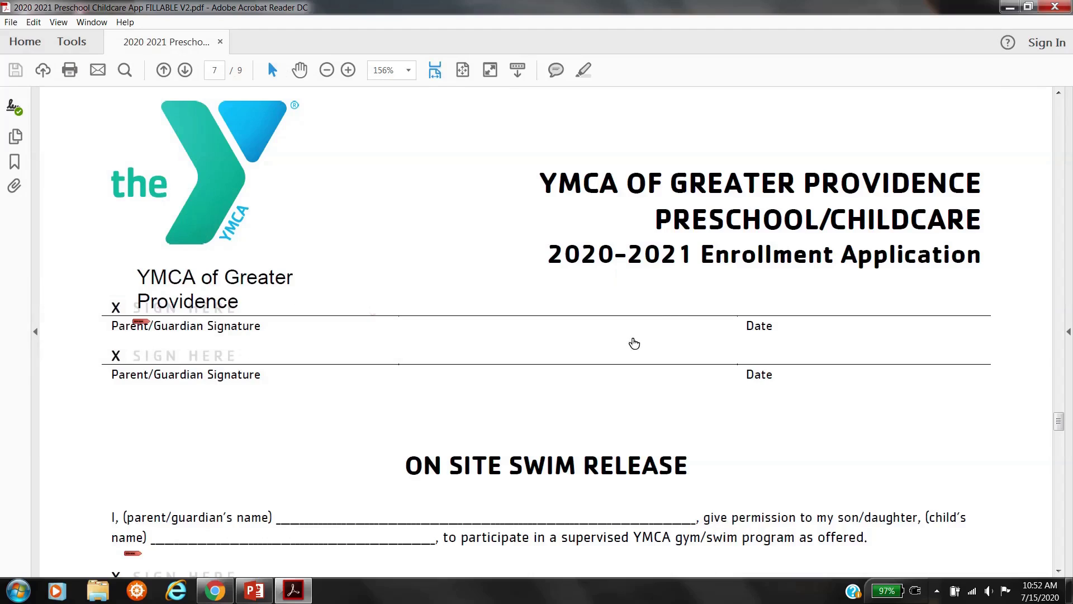
{"action": "scroll", "coordinate": [630, 339], "scroll_direction": "down", "scroll_amount": 5}
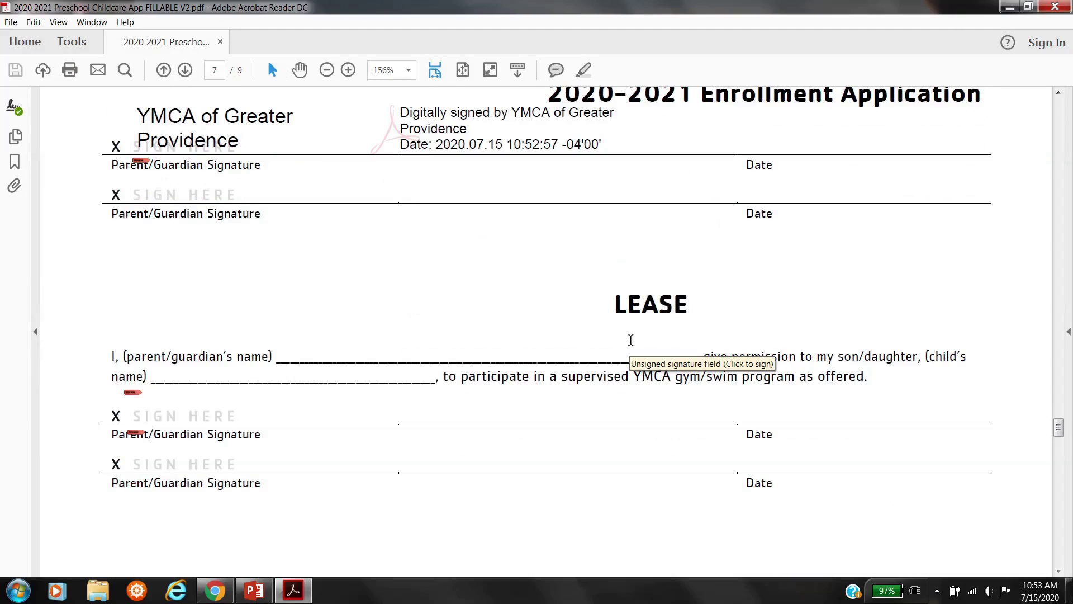